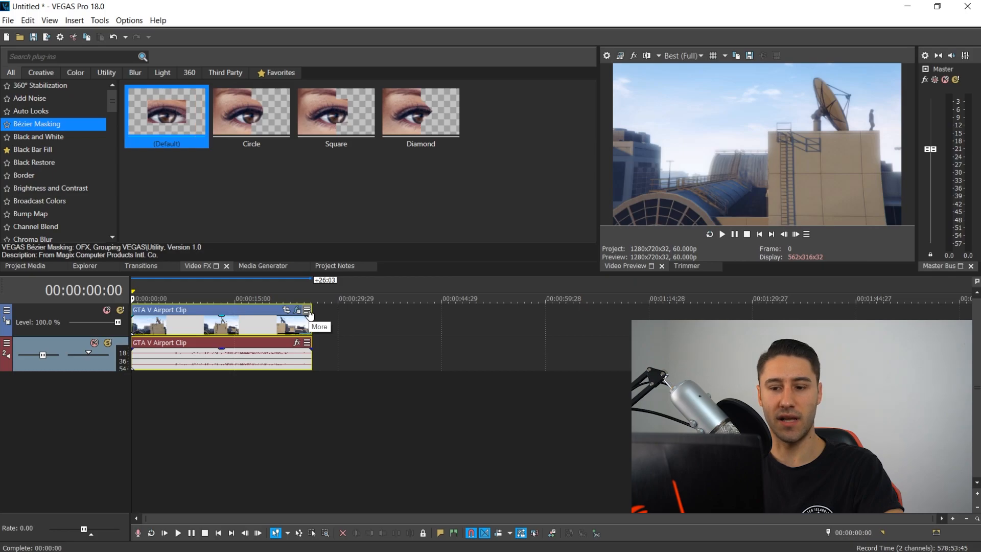
- Open Motion Tracking for the GTA V Airport Clip event and remove the default mask region
click(307, 310)
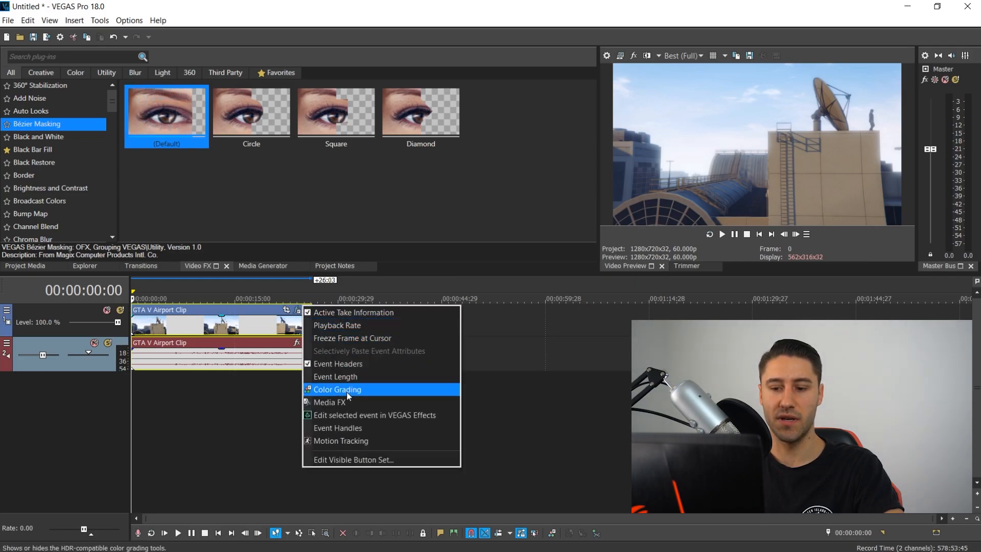
click(347, 441)
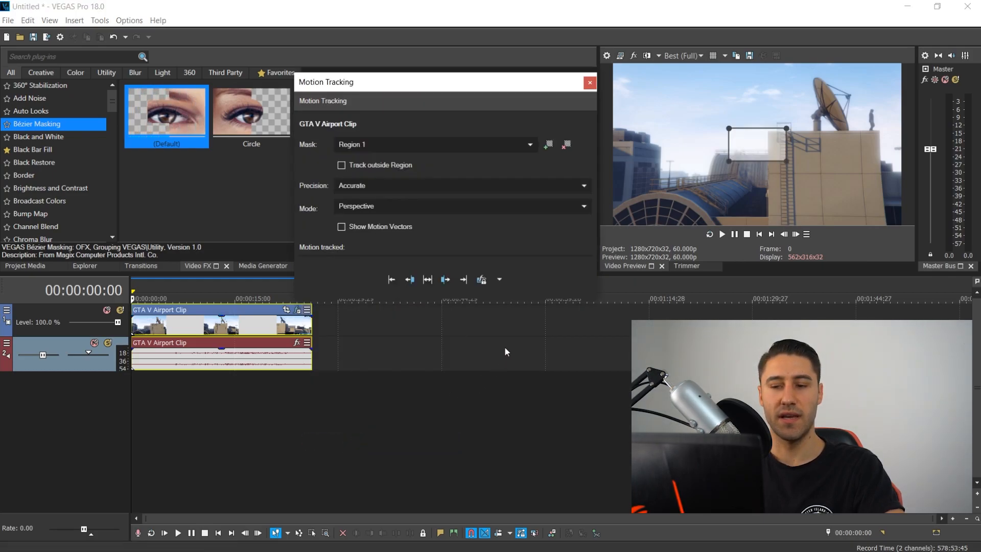
drag(380, 87, 358, 92)
click(545, 145)
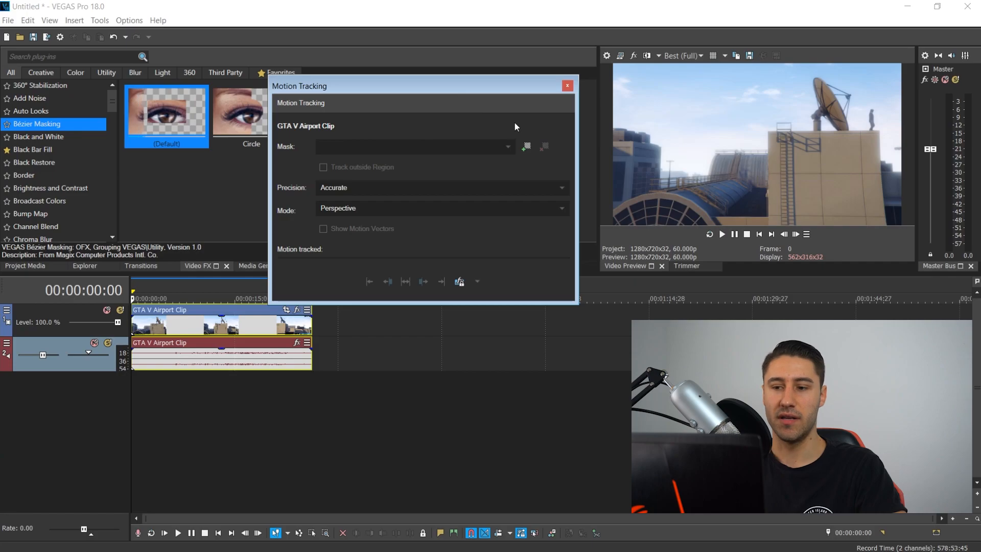
- Add a new mask region and fit its four corners to the front wall of the rooftop building
click(527, 146)
drag(784, 152, 879, 133)
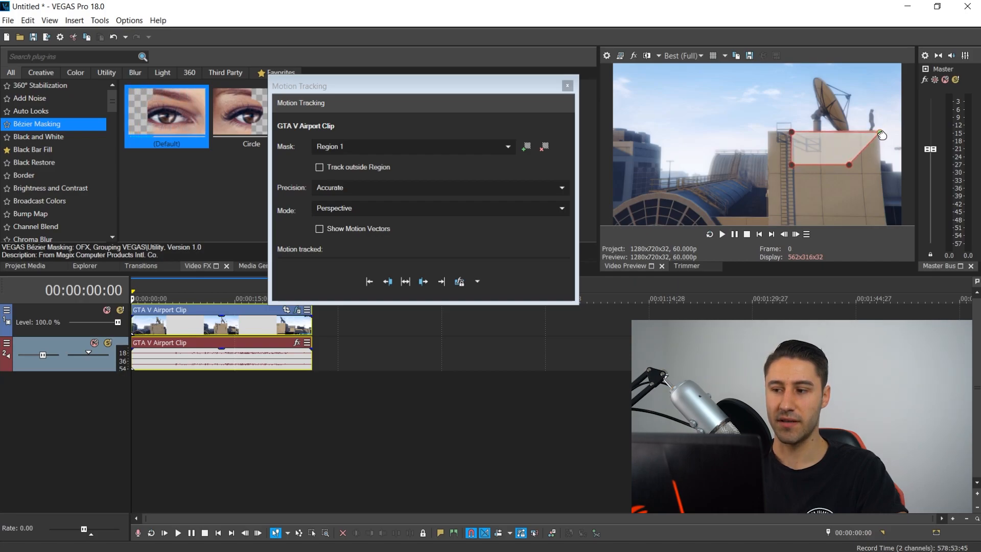
drag(850, 164, 883, 179)
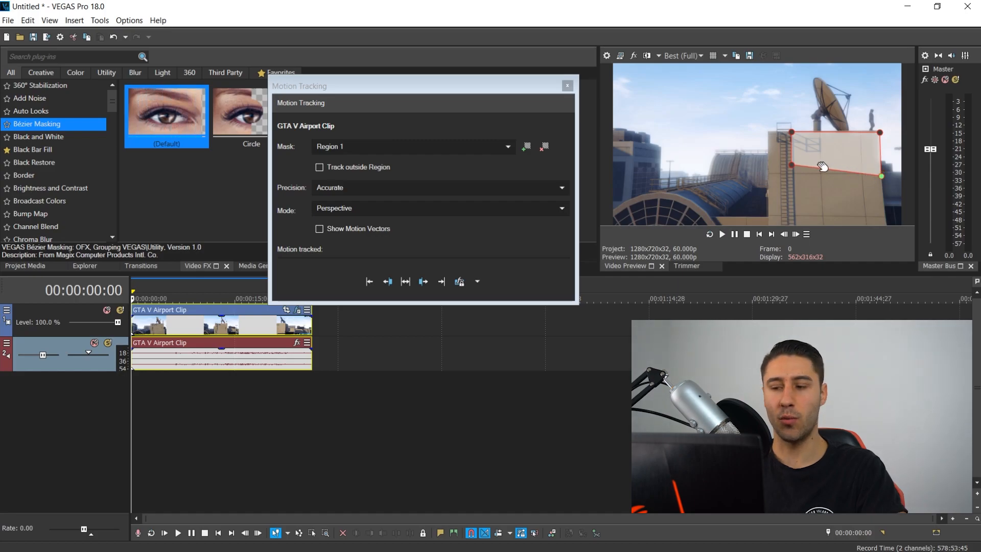
drag(791, 166, 793, 175)
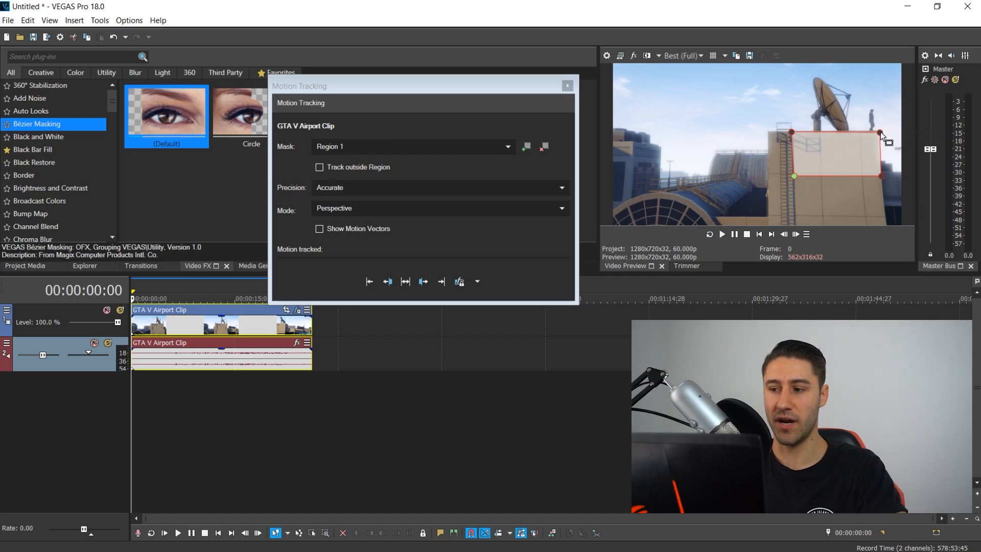
drag(879, 132, 879, 134)
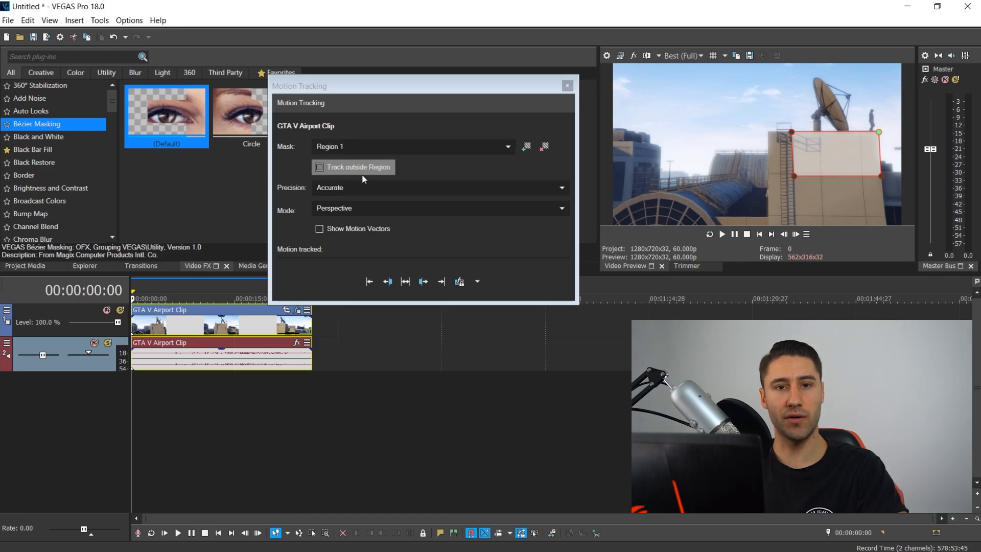
- Keep precision at Accurate and set the tracking mode to Location
click(327, 189)
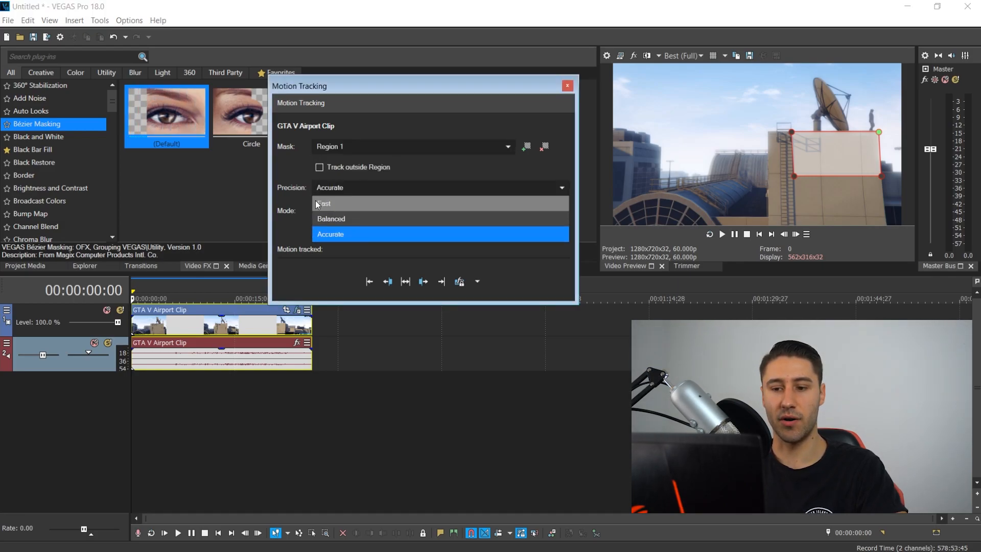
click(330, 237)
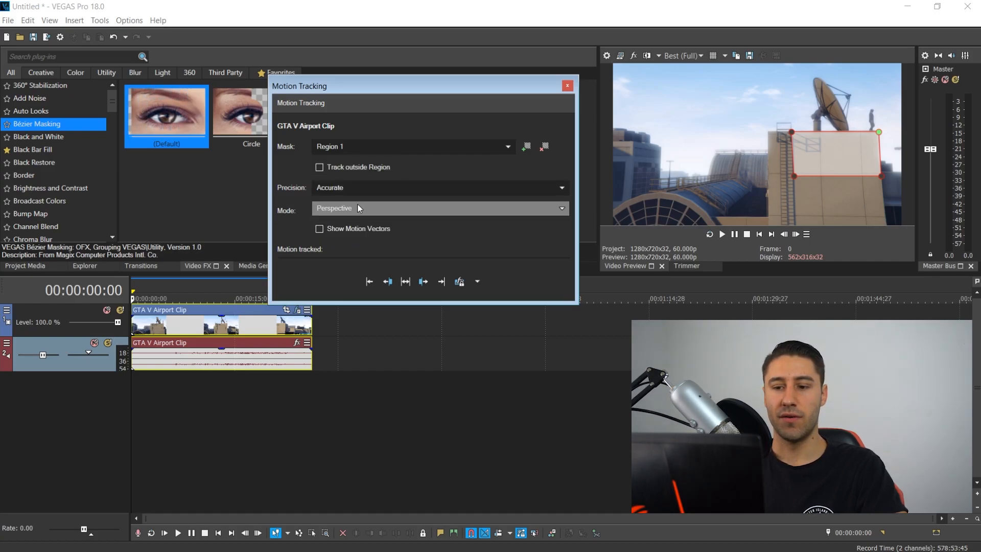
click(339, 207)
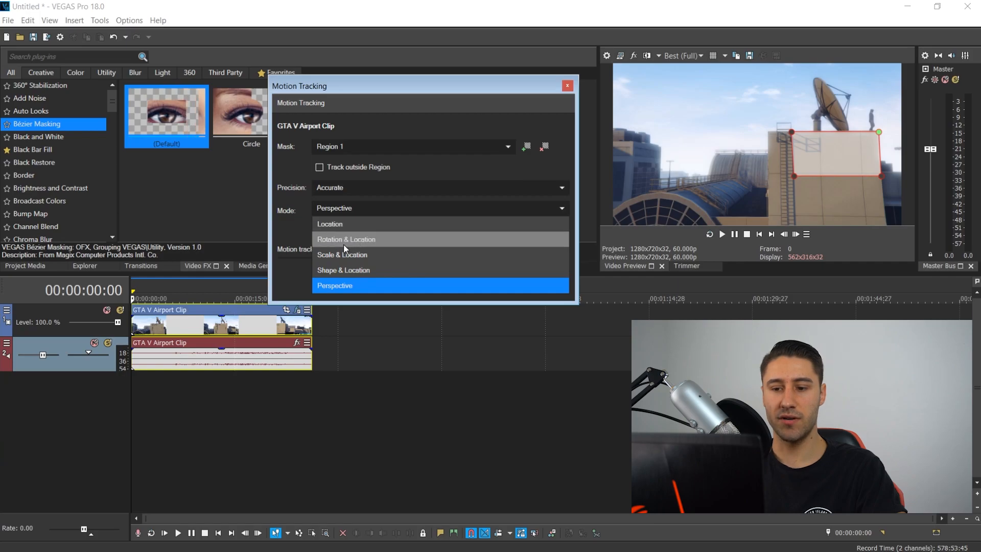
click(326, 223)
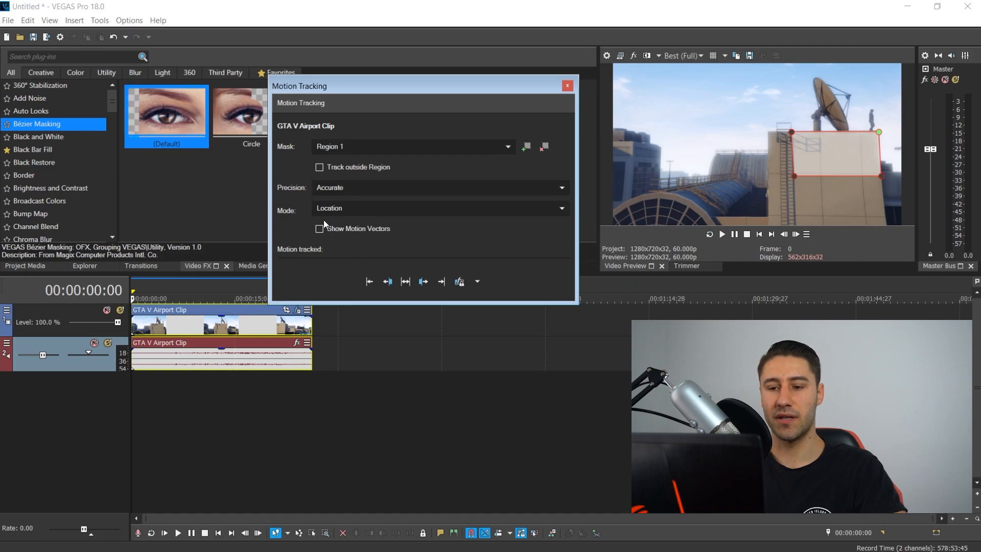
- Track the mask region forward through the clip
click(342, 230)
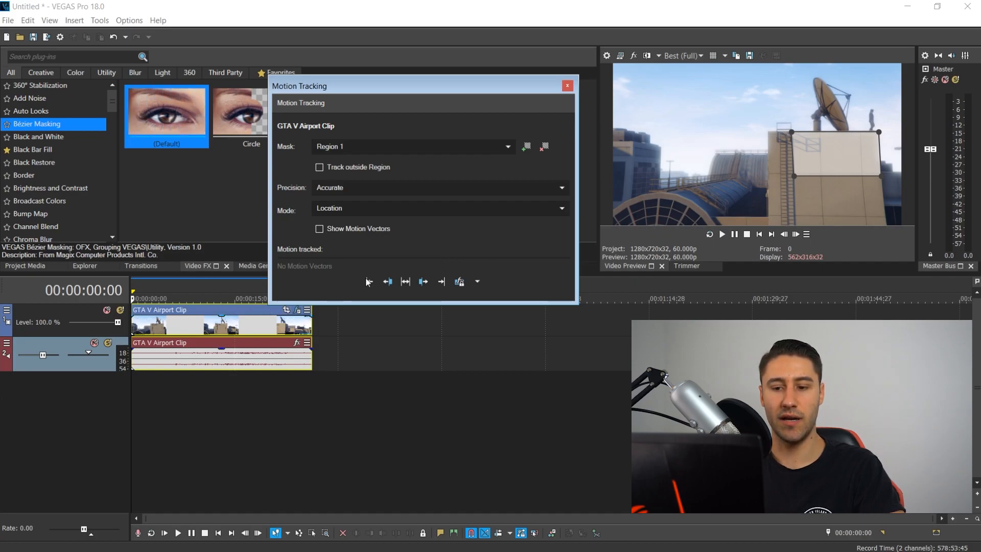
click(407, 281)
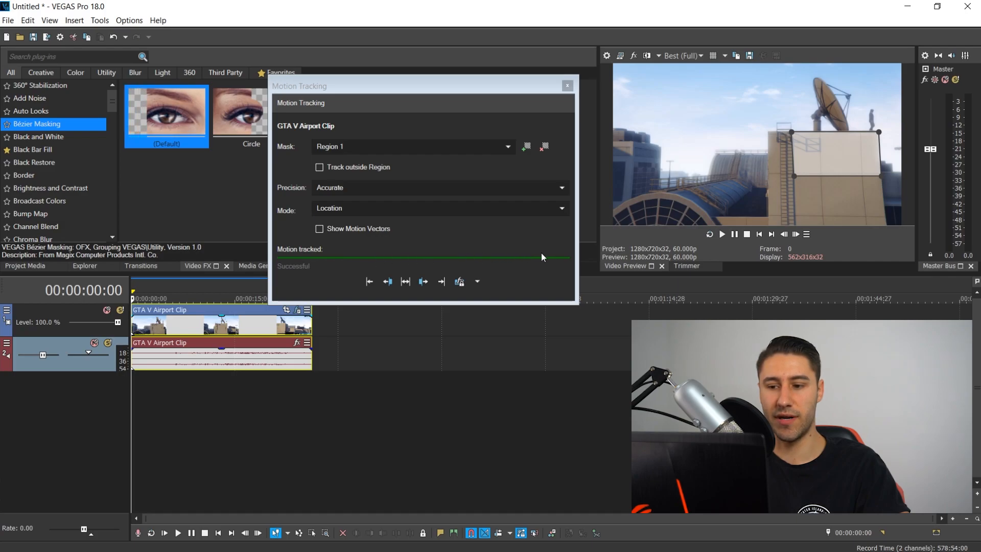
- Scrub through the clip to check how the region follows the building, then close Motion Tracking
click(567, 85)
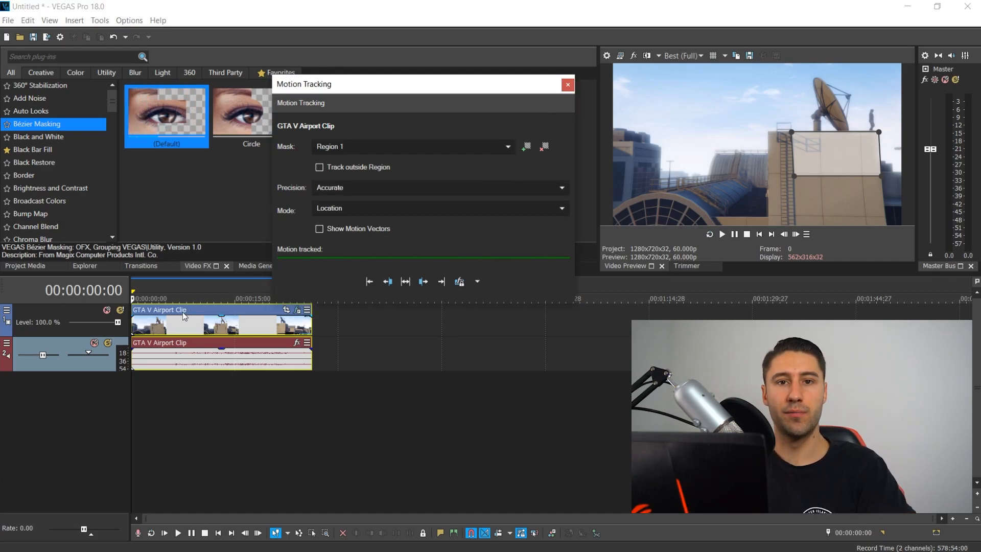
click(159, 330)
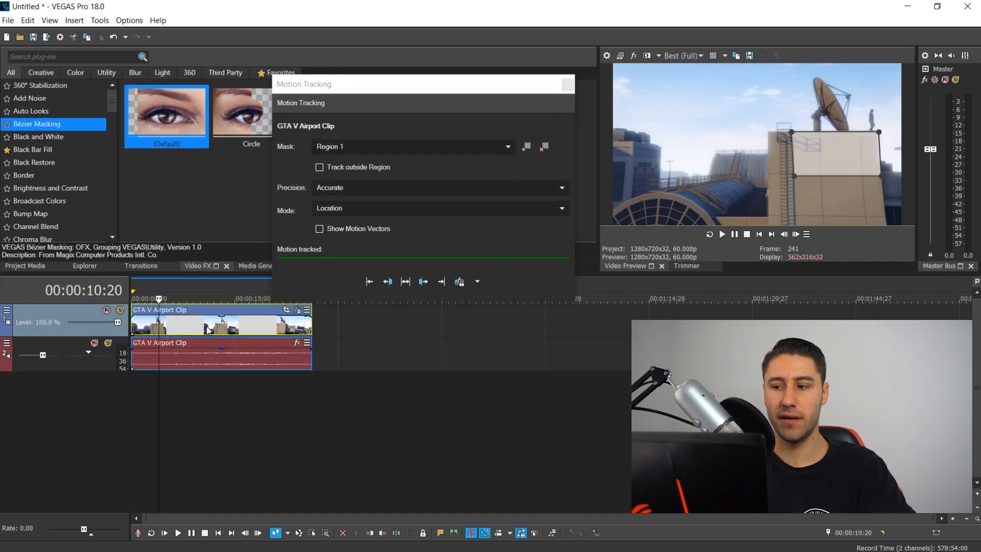
click(205, 329)
click(263, 330)
click(287, 328)
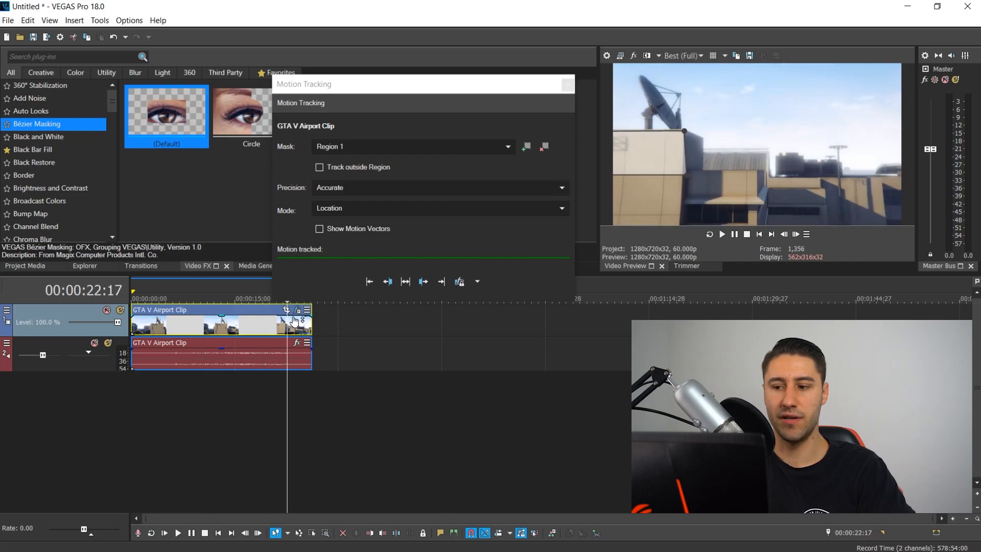
click(253, 409)
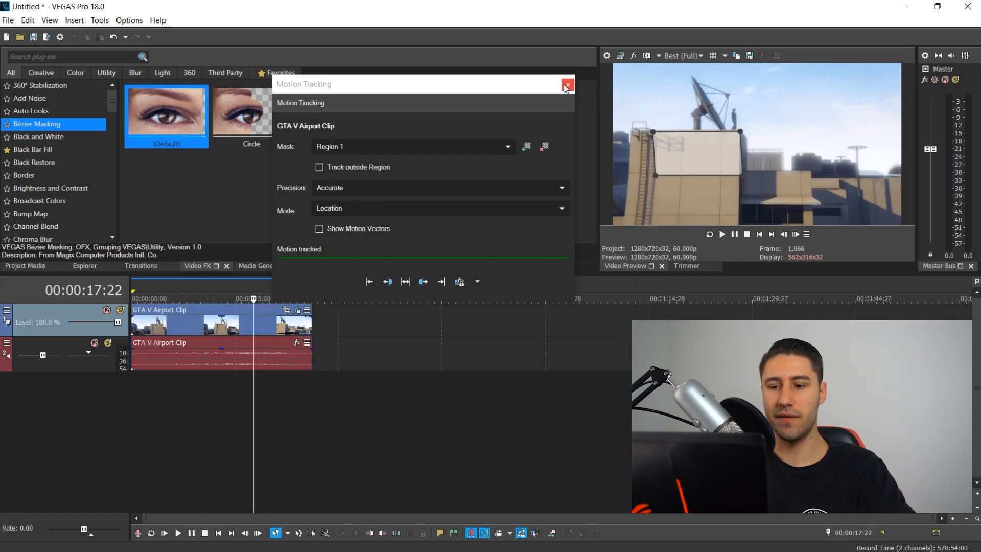
click(567, 85)
- Insert a new video track and place the GTA_five_logo image on it at the start of the timeline
right_click(192, 390)
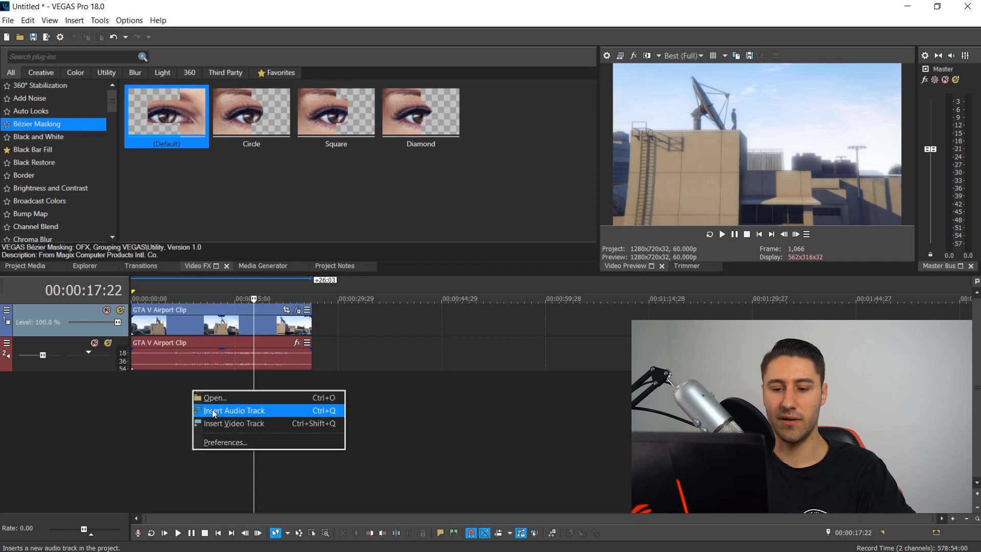
click(218, 418)
key(Home)
key(alt+Tab)
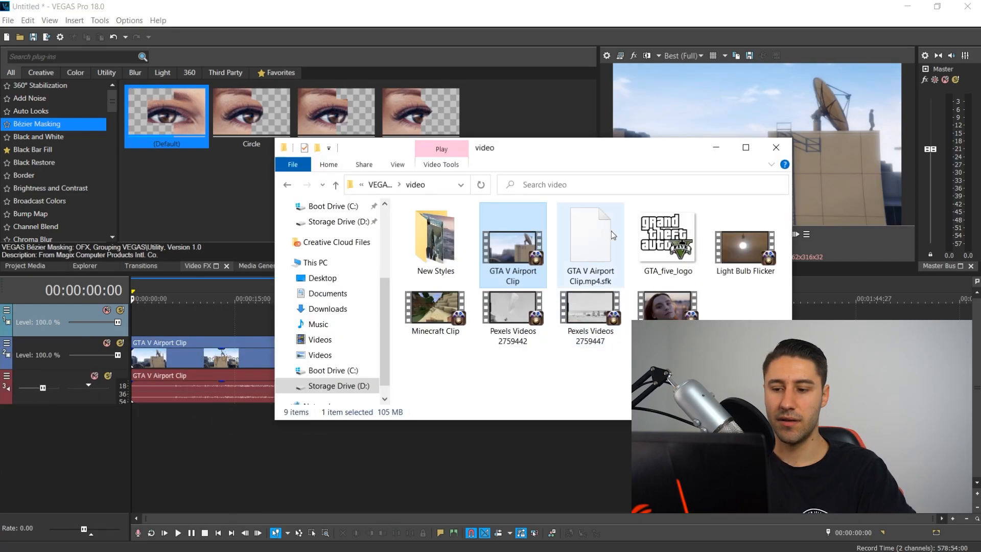
drag(667, 240, 311, 315)
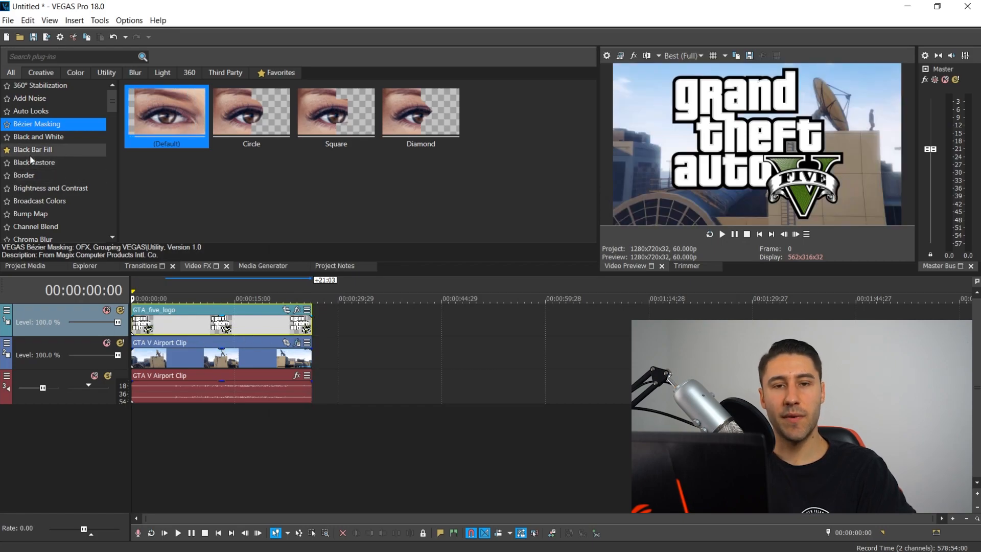
- Apply the Picture in Picture effect's Default preset to the GTA_five_logo event
scroll(31, 164, down, 8)
scroll(51, 171, down, 6)
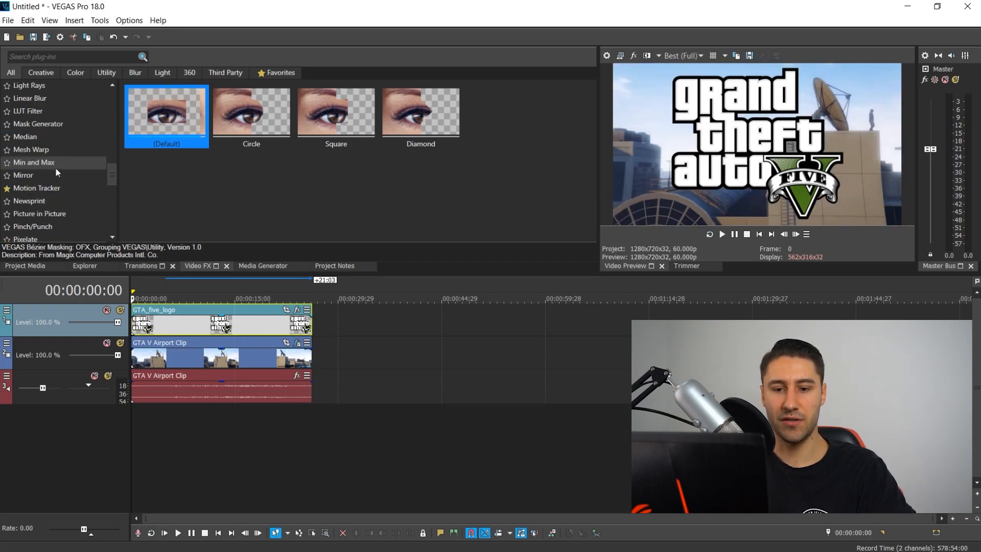
scroll(40, 194, down, 4)
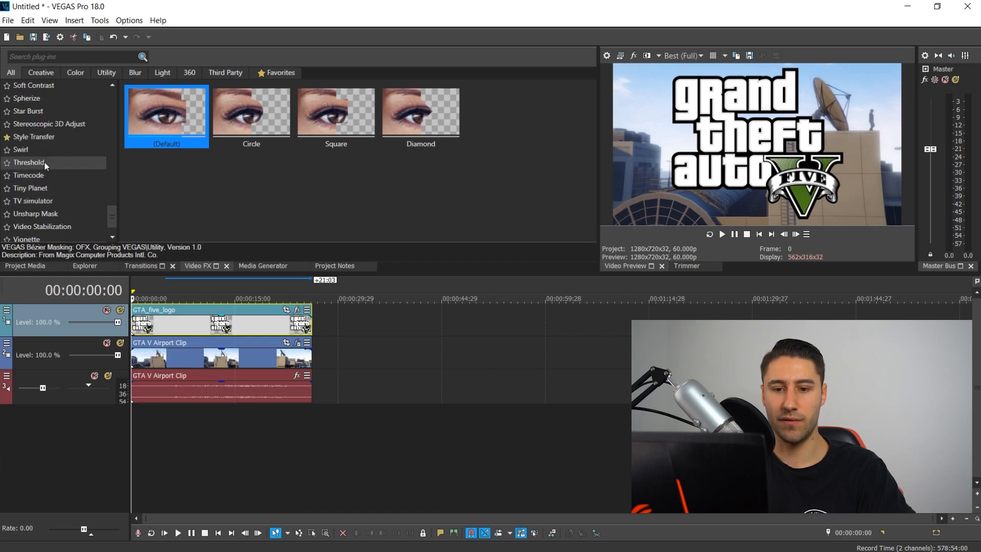
scroll(46, 161, up, 10)
scroll(52, 160, up, 6)
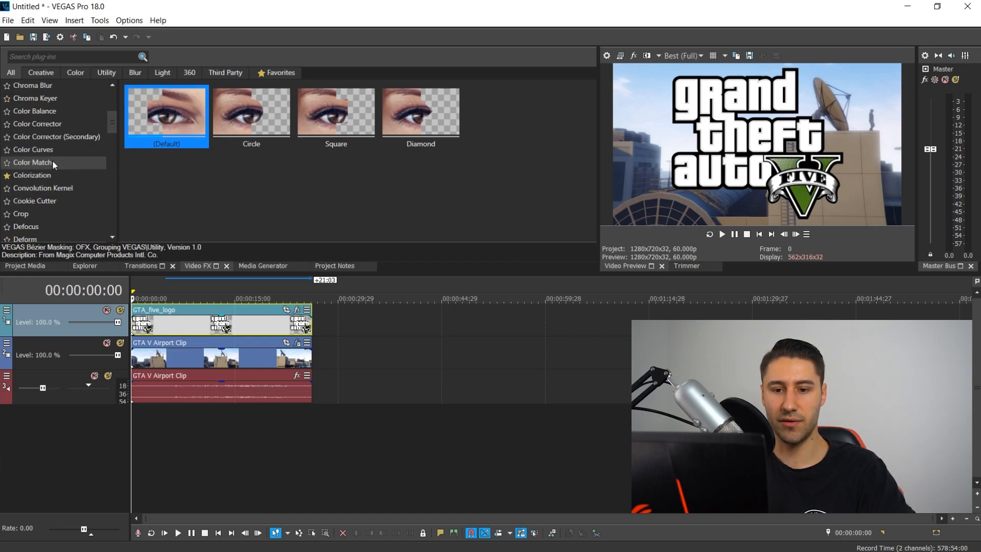
scroll(51, 164, down, 10)
scroll(51, 168, down, 7)
scroll(36, 116, up, 2)
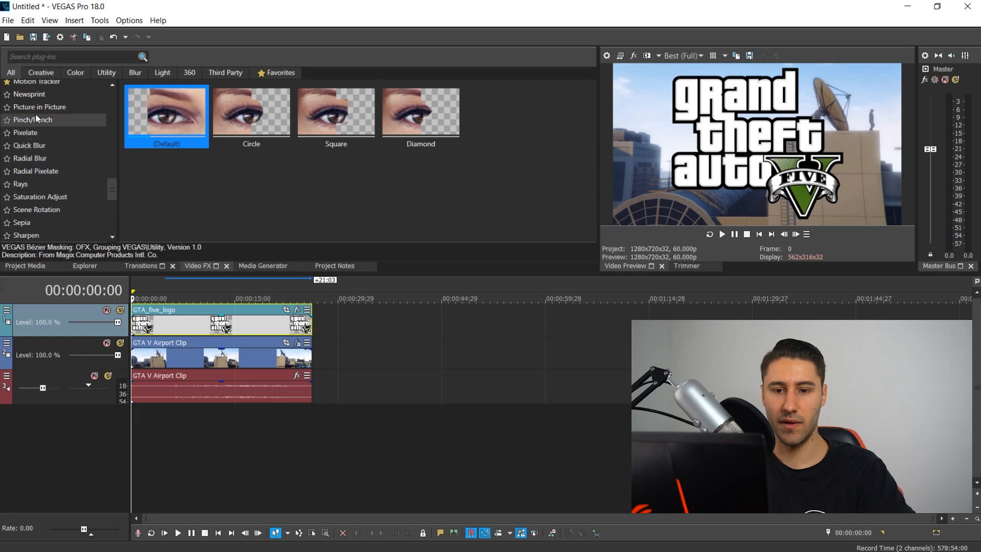
click(37, 107)
drag(175, 108, 152, 330)
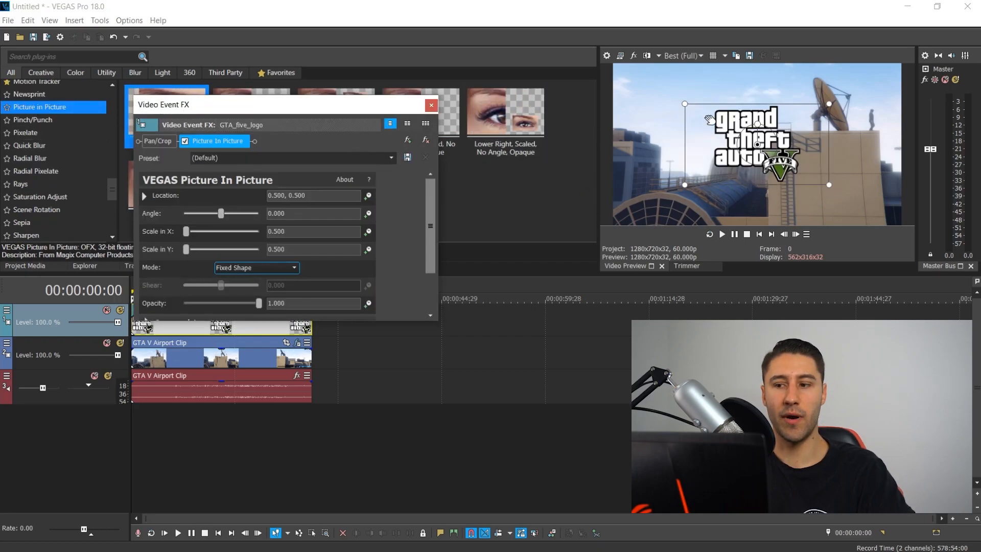
- Scale the logo to about 0.204 and move it onto the building wall, then close the effect window
drag(827, 184, 857, 152)
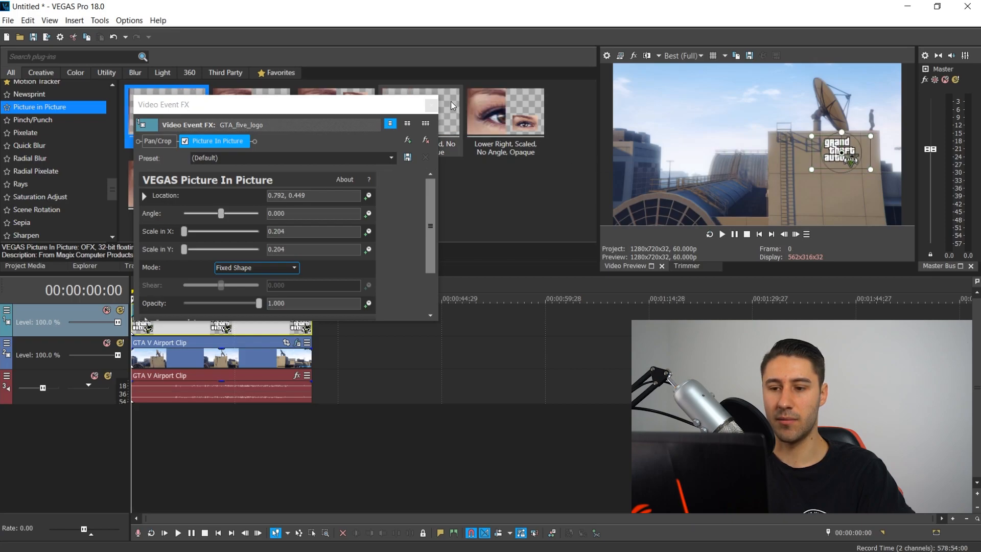
click(430, 104)
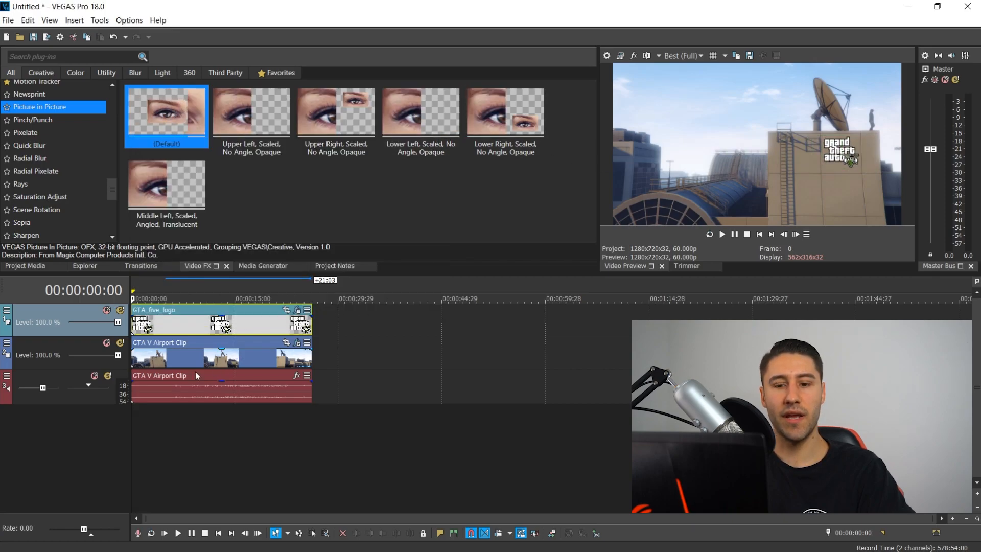
- Reopen Motion Tracking on the airport clip and apply its tracking data to the logo's VEGAS Picture In Picture effect
click(140, 358)
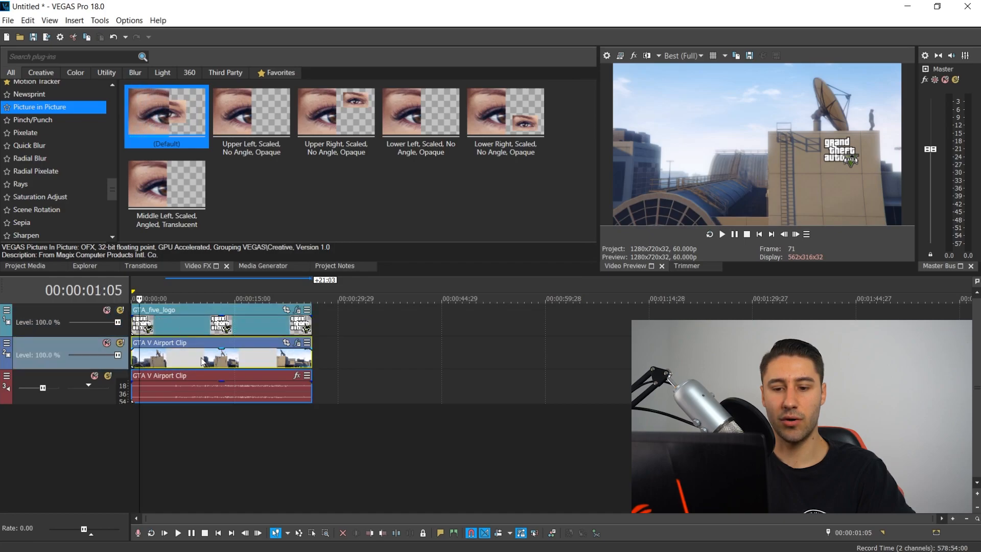
click(759, 235)
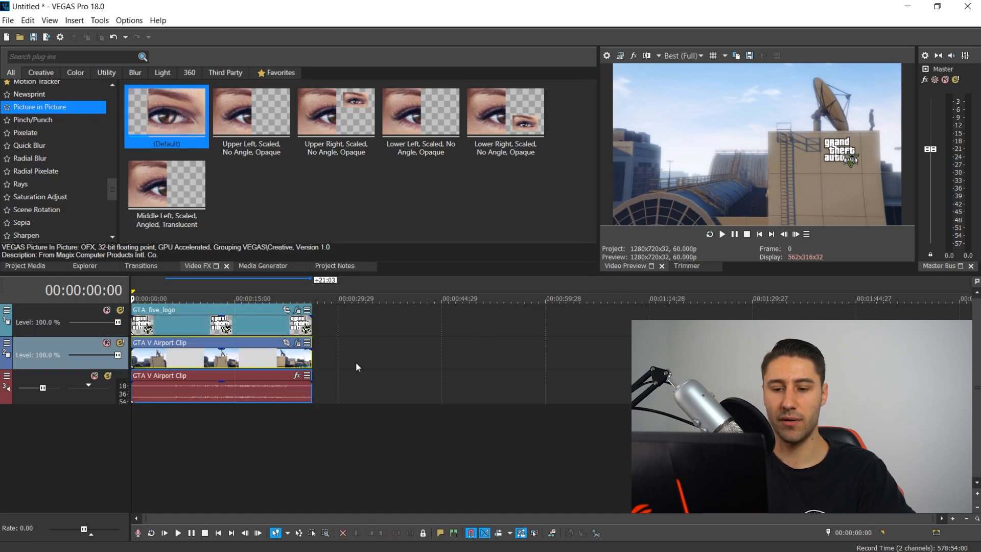
click(307, 343)
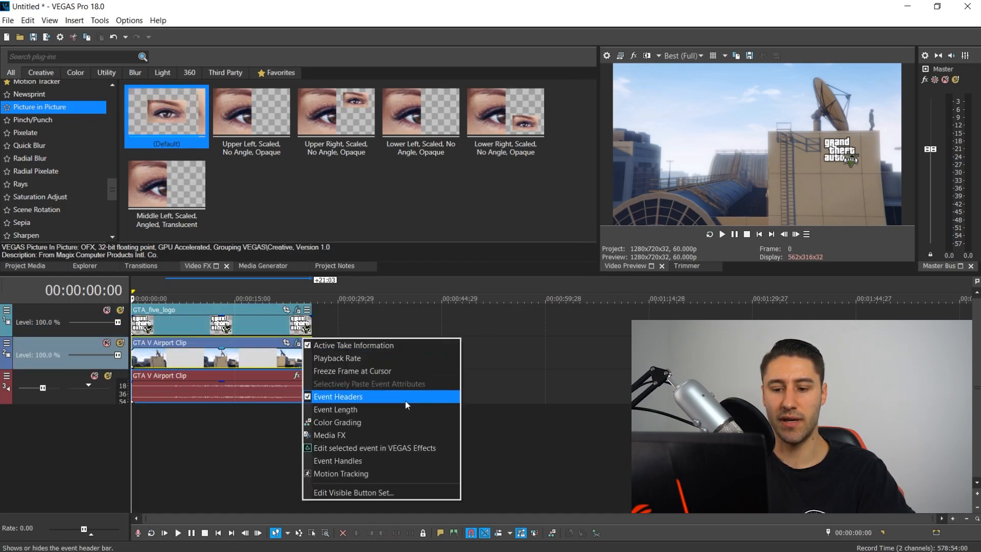
click(339, 473)
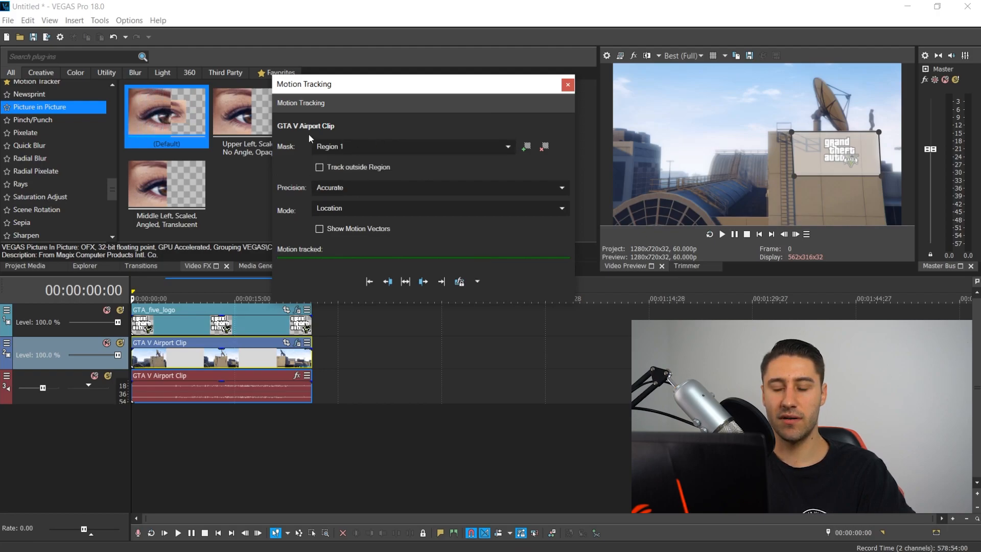
click(477, 281)
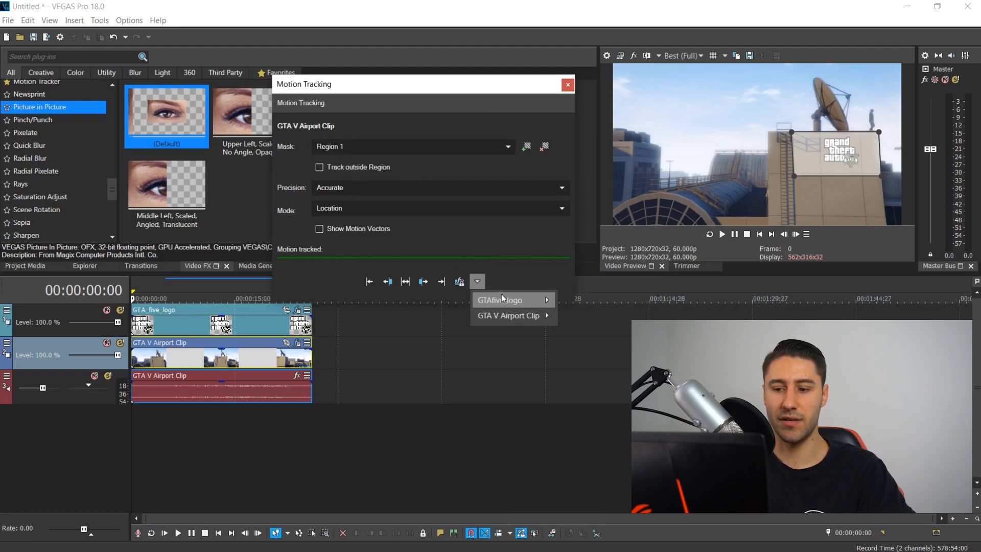
mouse_move(503, 303)
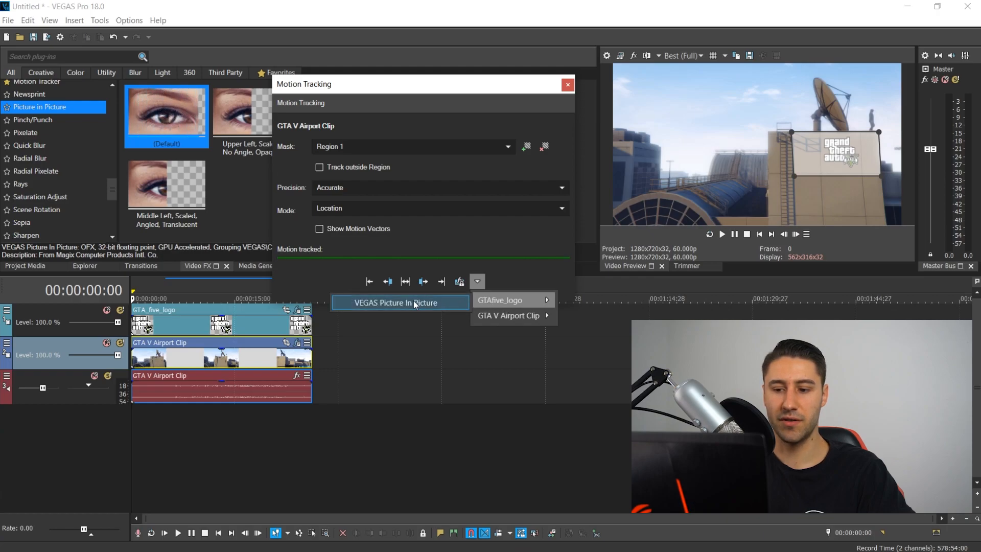
click(386, 306)
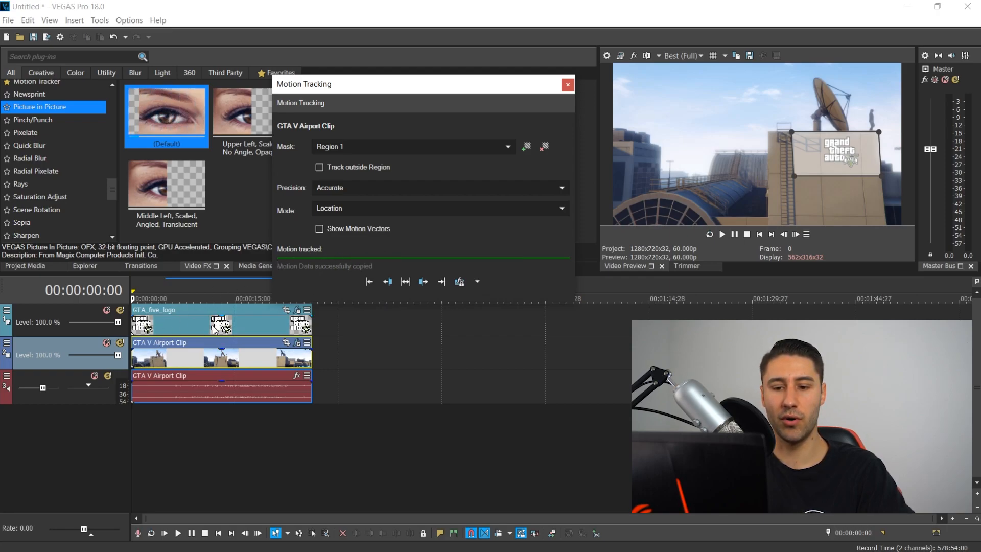
click(567, 86)
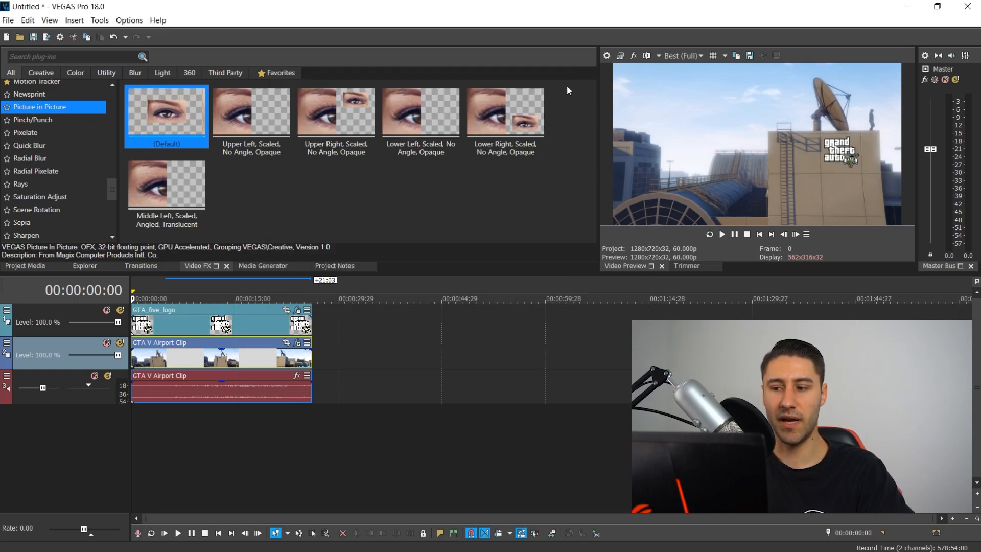
- Scrub through the timeline to check that the logo follows the building wall
click(161, 331)
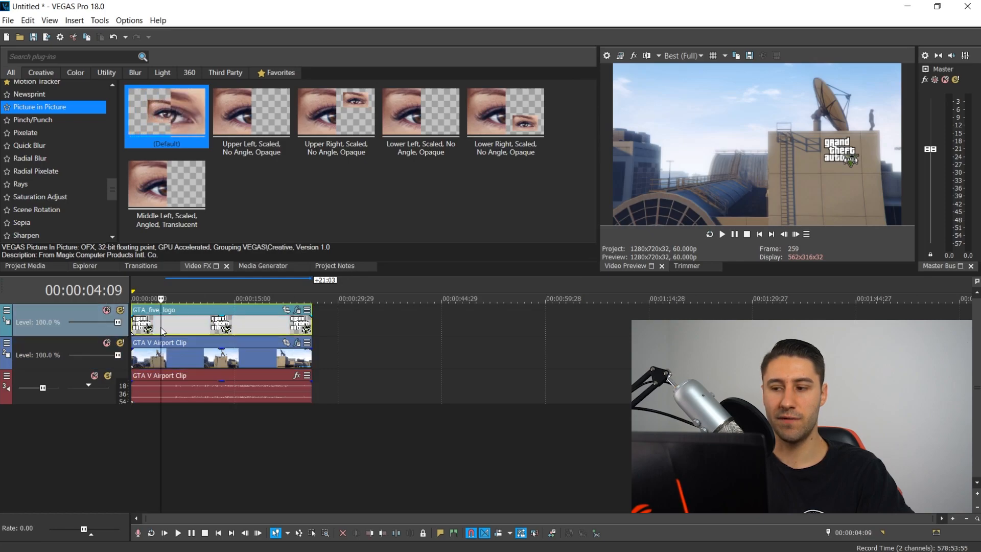
click(205, 330)
click(261, 322)
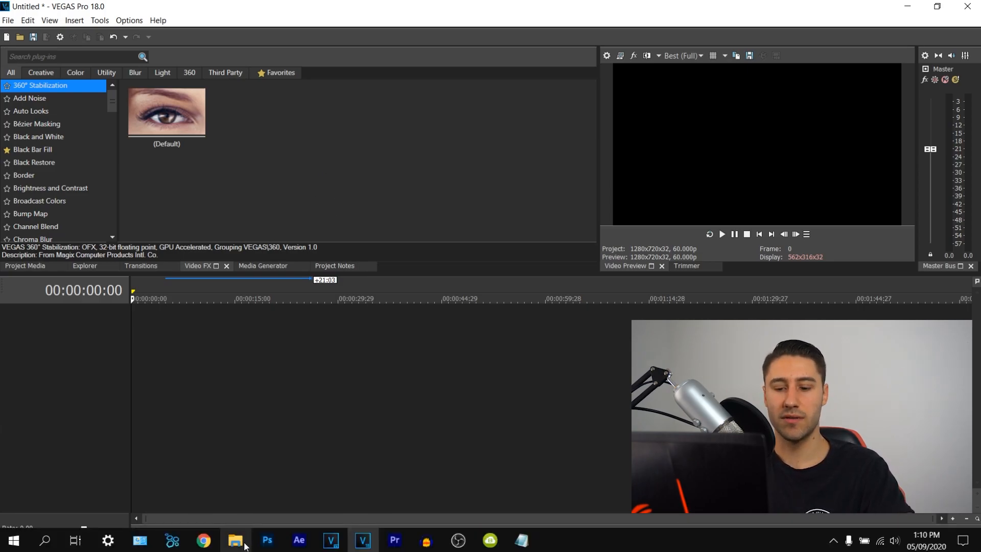
- In a new project, bring the Pexels Videos 2759447 clip from File Explorer onto the timeline
click(235, 540)
drag(576, 312, 148, 343)
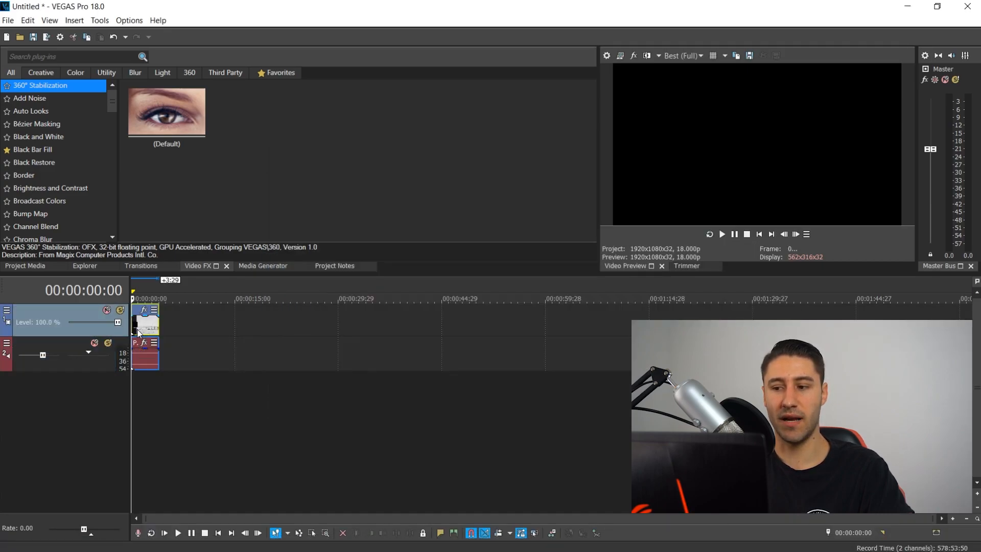
- Preview the black-and-white Pexels clip and apply the Colorization effect's Default preset to it
click(144, 325)
scroll(174, 323, up, 5)
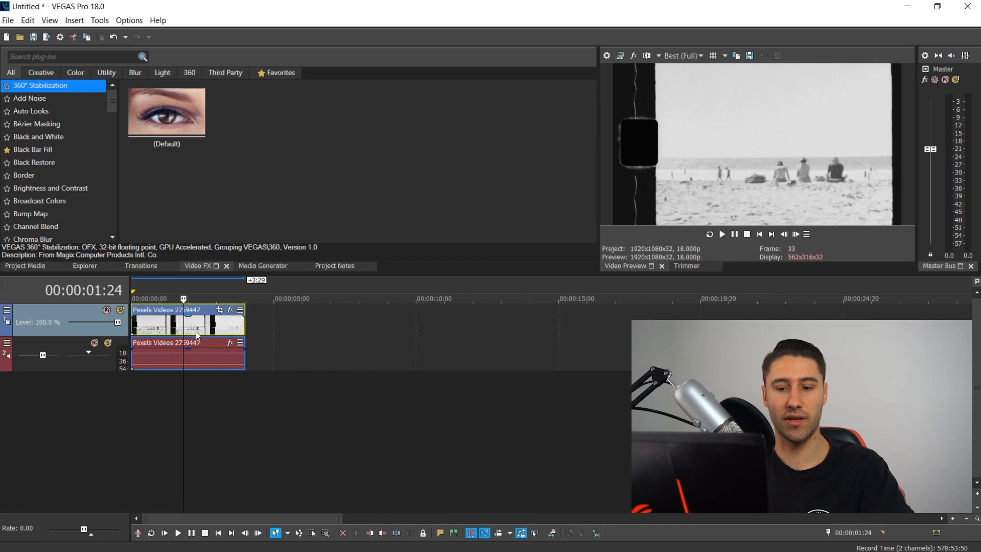
click(759, 233)
scroll(60, 160, down, 4)
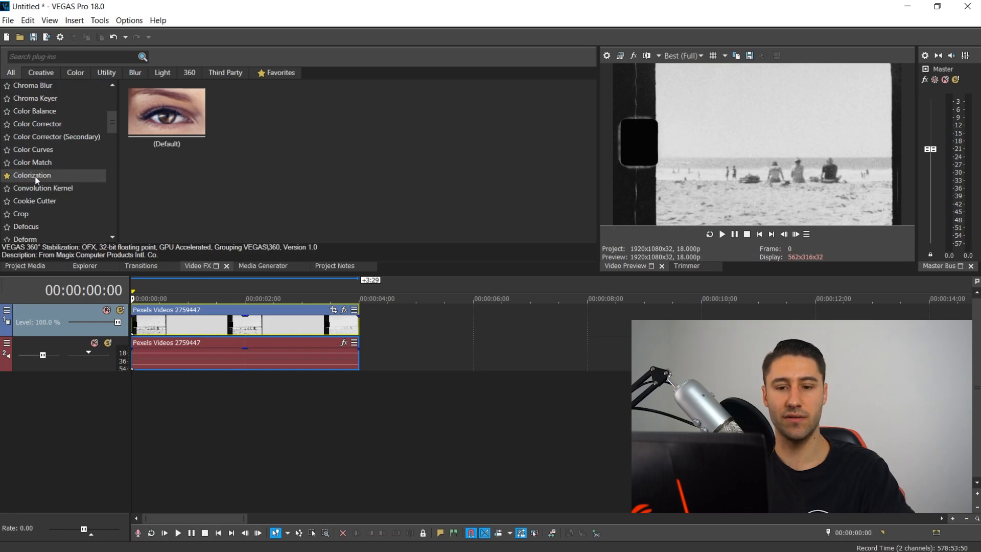
drag(168, 121, 142, 321)
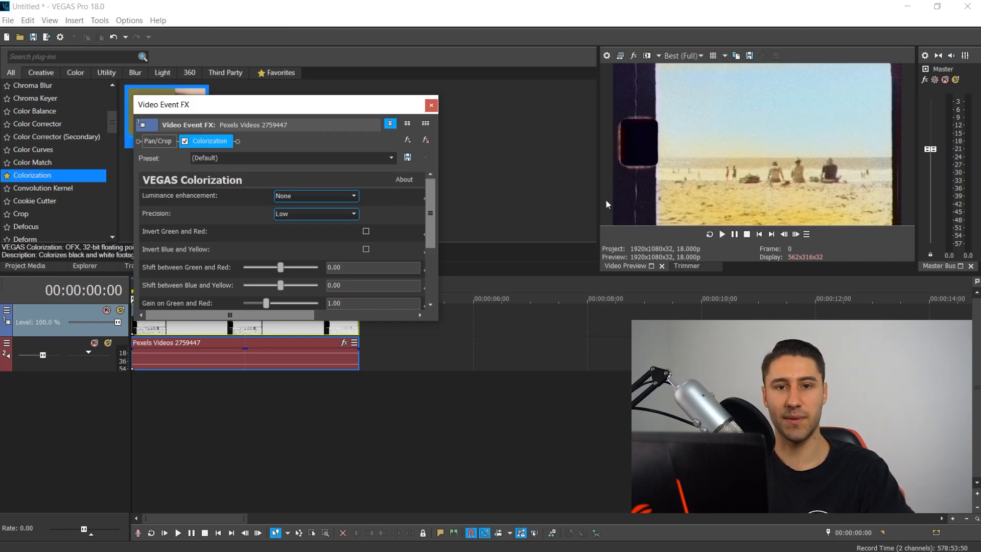
- Try the Colorization Precision options Medium, High and Match Input Size, returning to Low
click(285, 213)
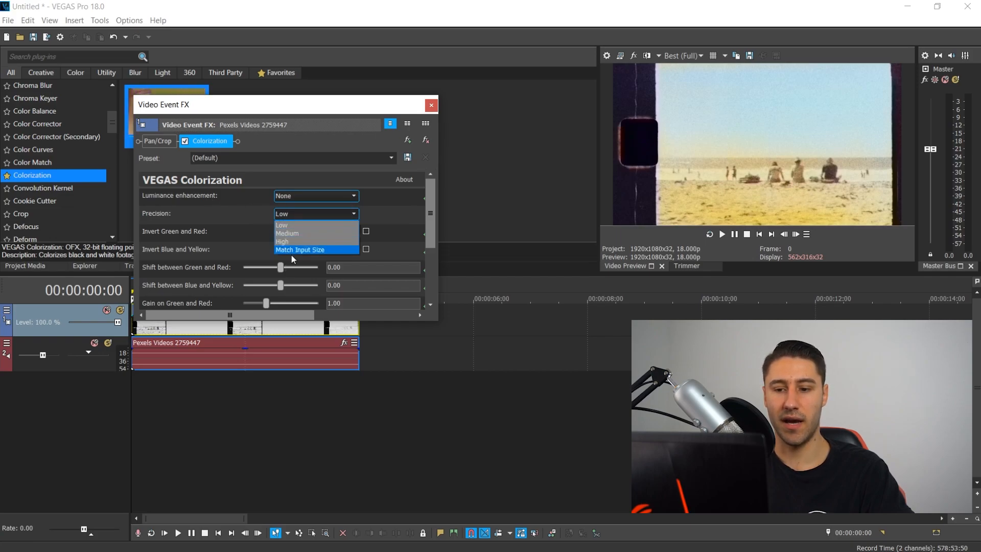
click(293, 233)
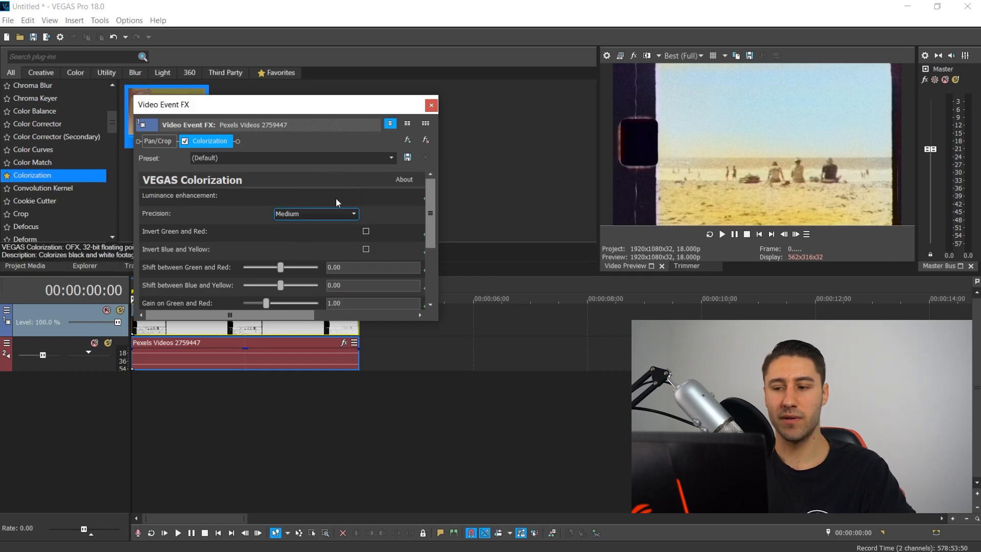
click(292, 215)
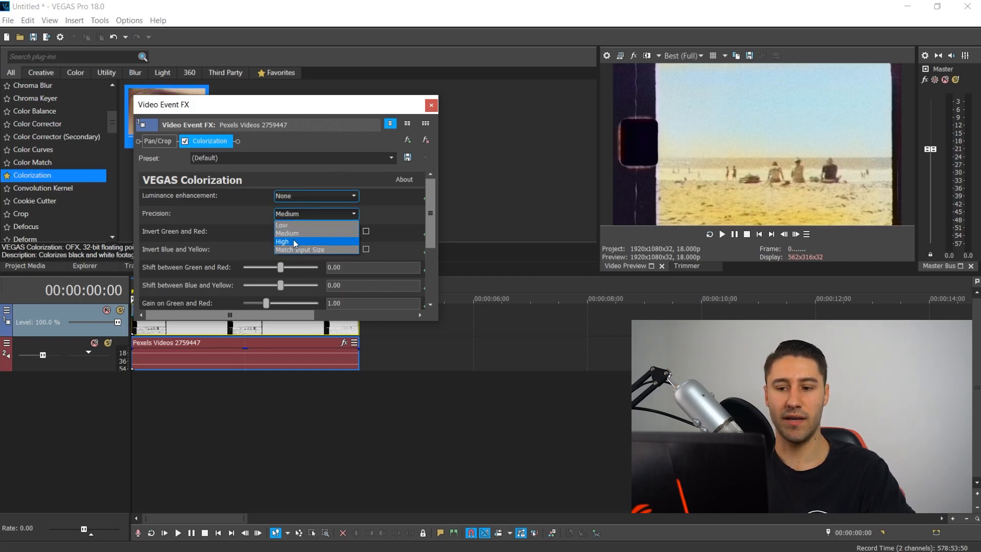
click(293, 240)
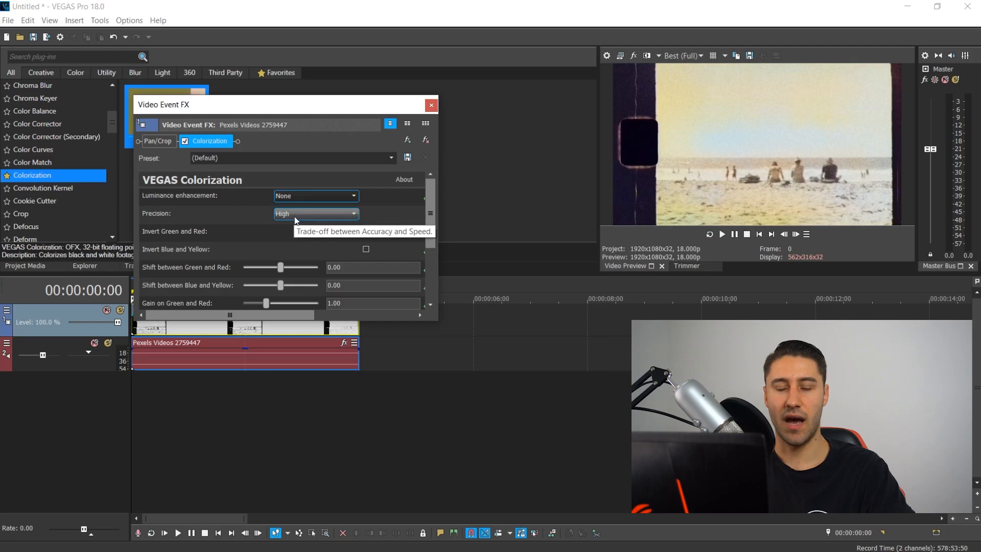
click(318, 215)
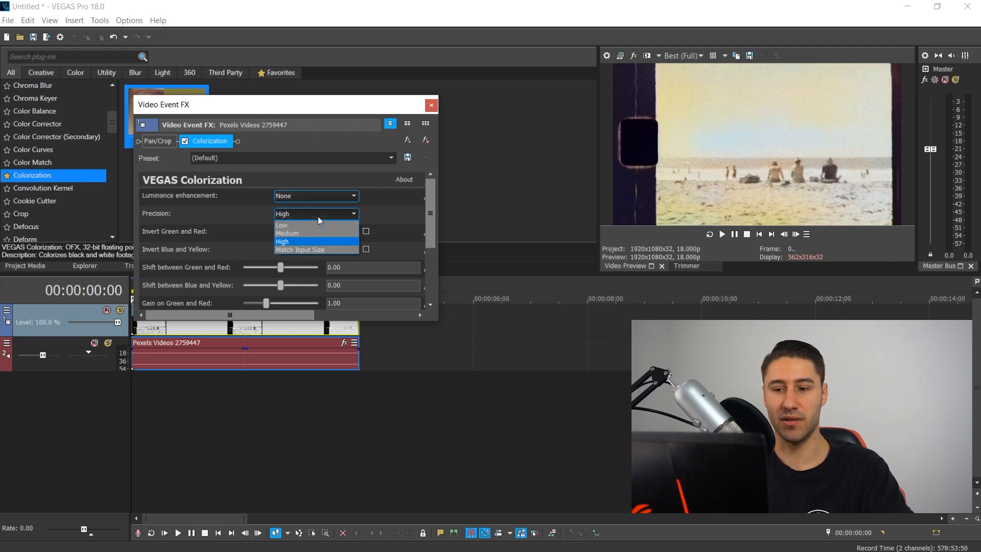
click(308, 227)
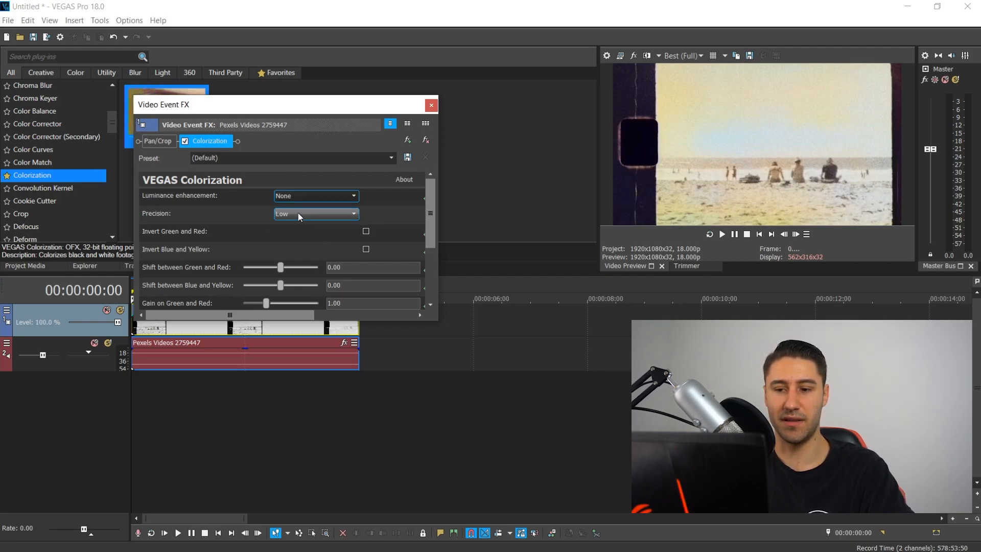
click(308, 213)
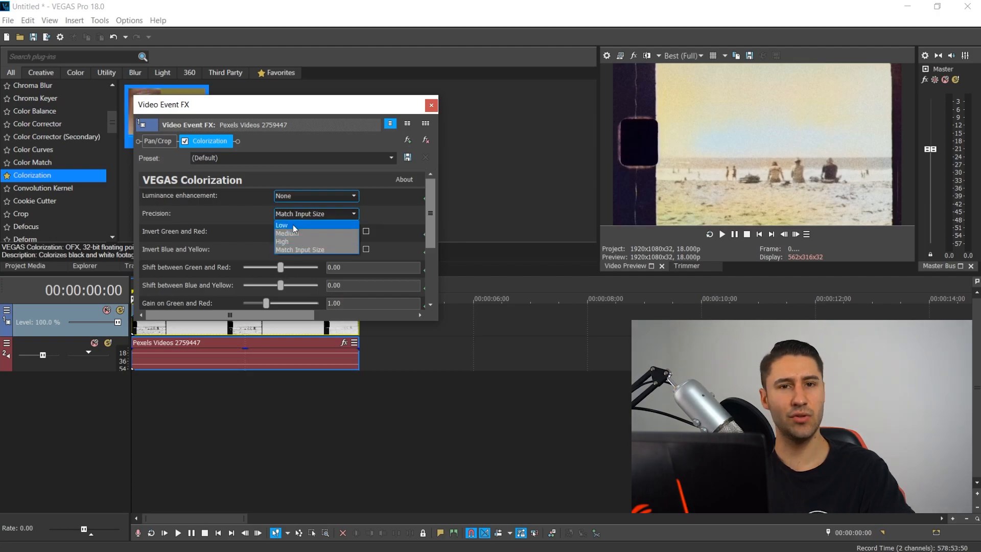
click(295, 226)
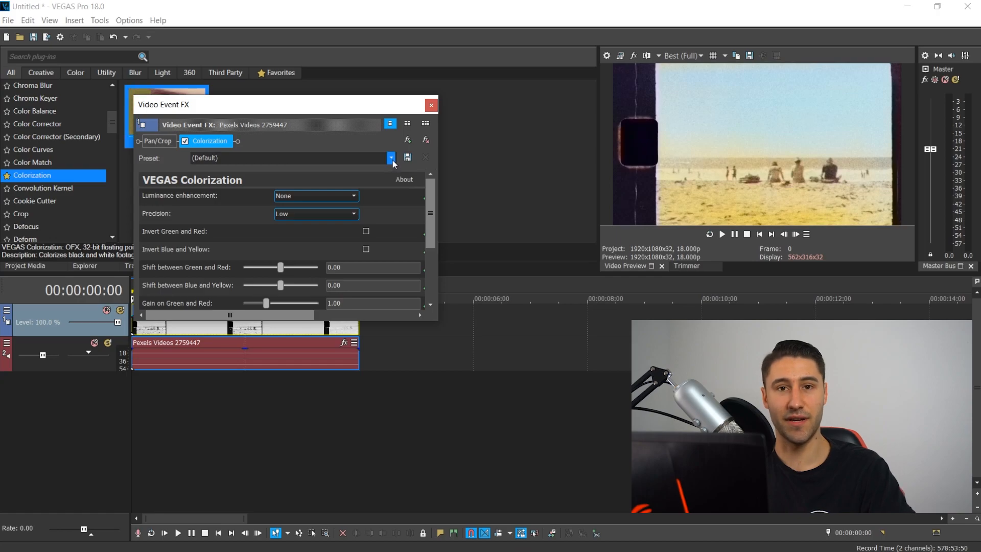
- Nudge the Shift between Green and Red slider slightly upward
scroll(170, 250, down, 1)
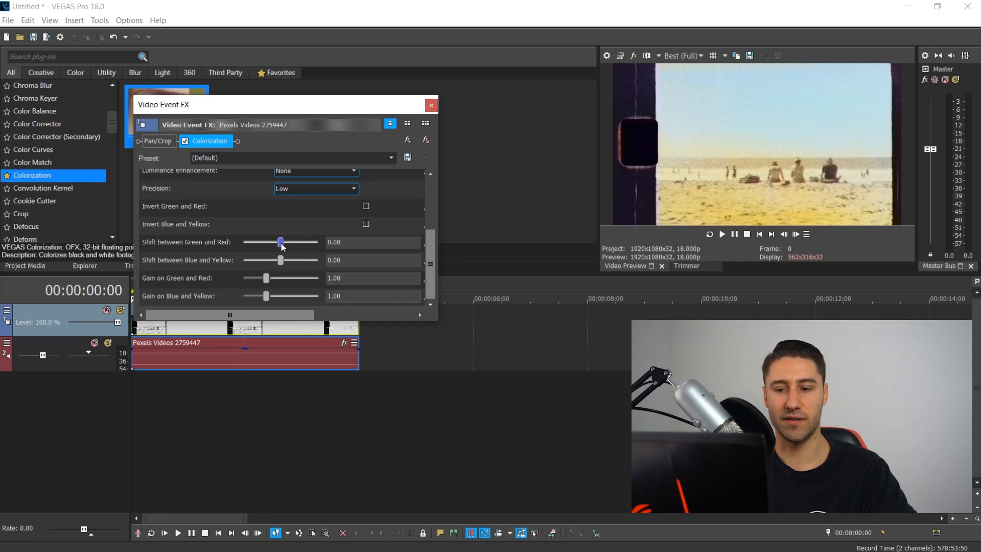
drag(282, 243, 287, 244)
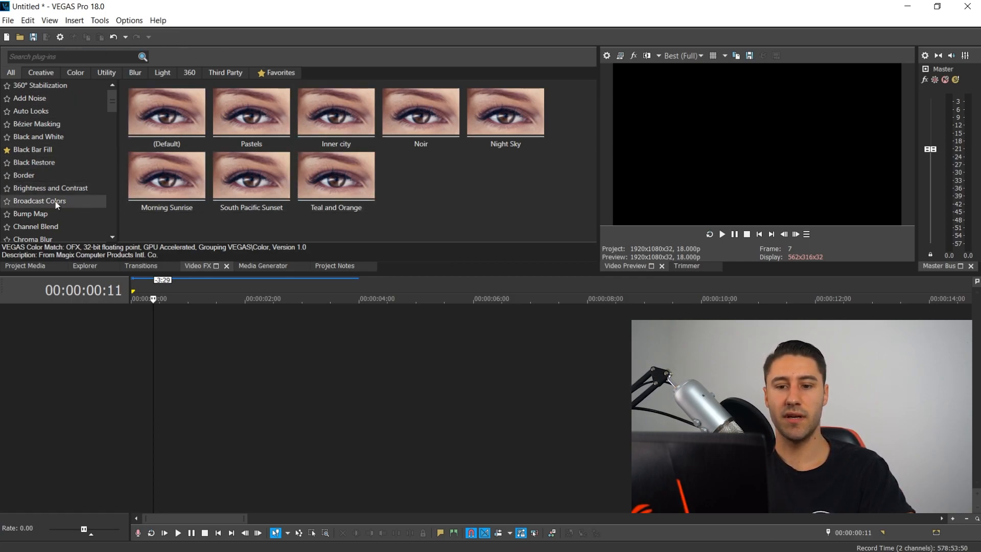
- Browse through the Video FX plug-in list
scroll(51, 155, down, 7)
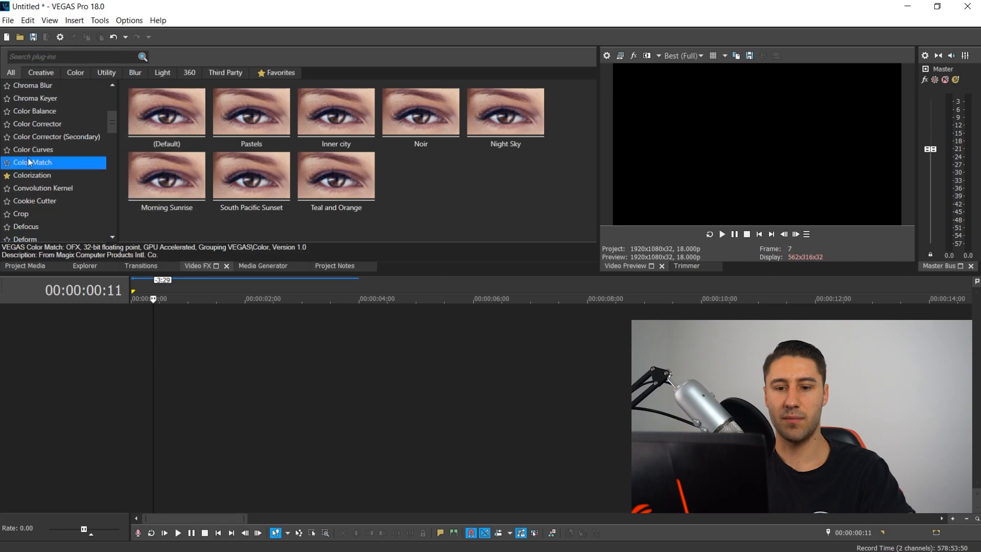
scroll(49, 184, down, 10)
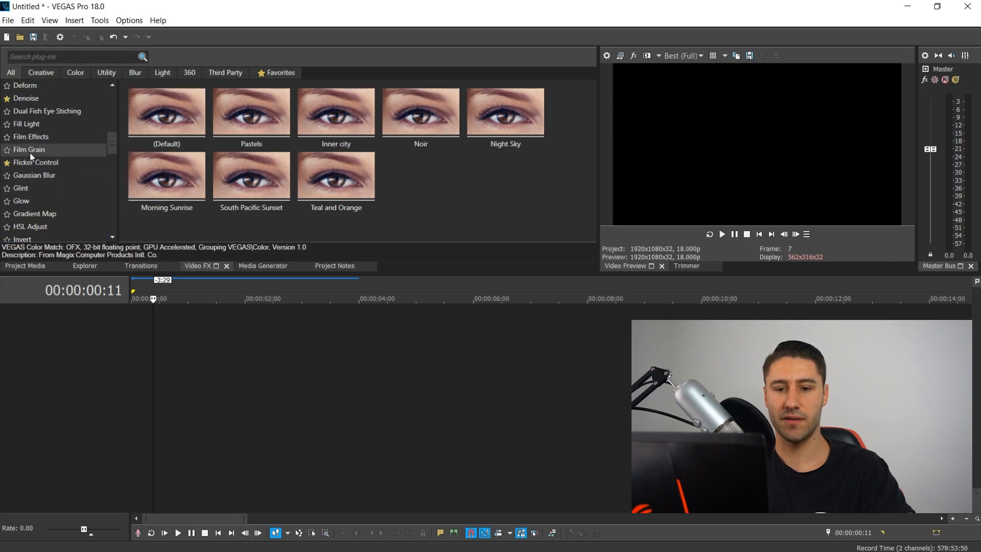
scroll(32, 121, down, 7)
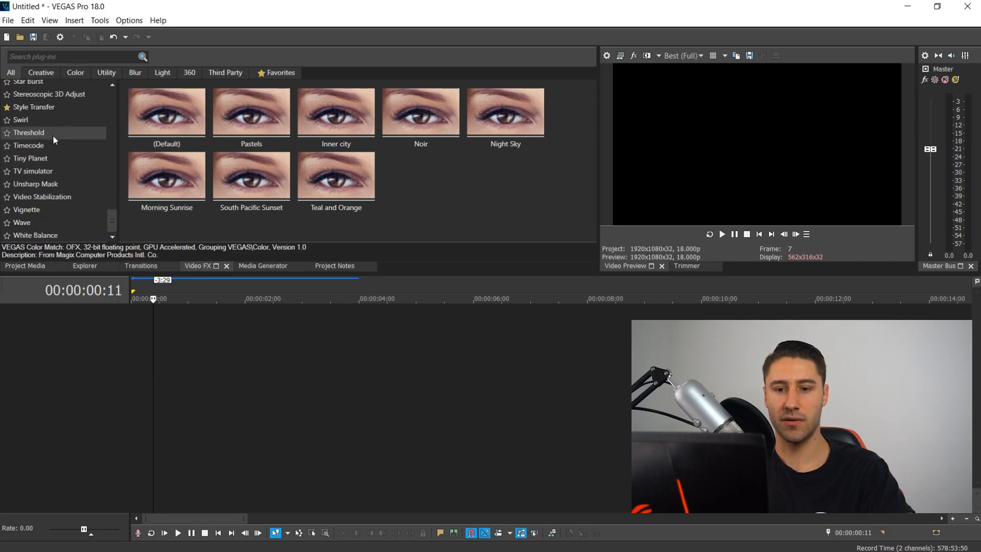
scroll(53, 135, up, 2)
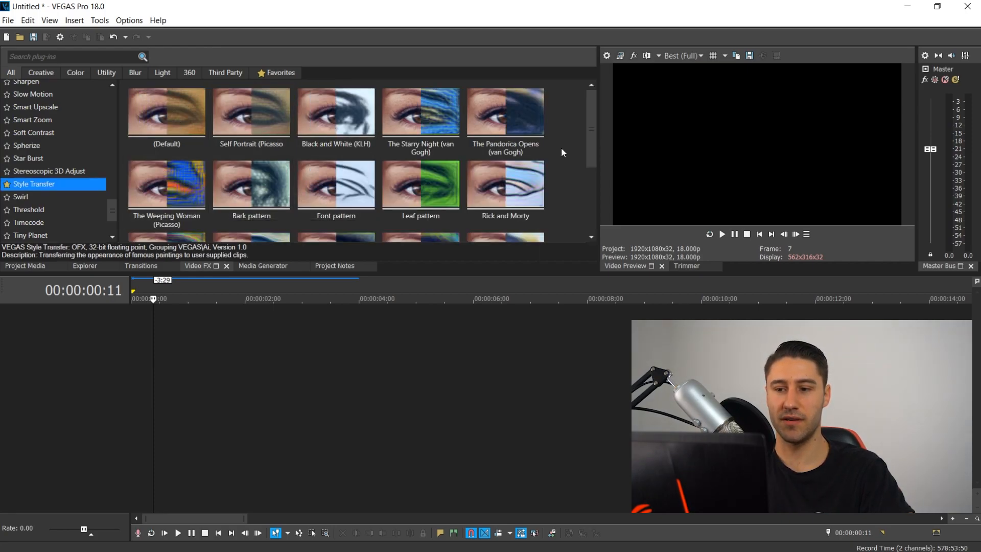
scroll(342, 171, down, 3)
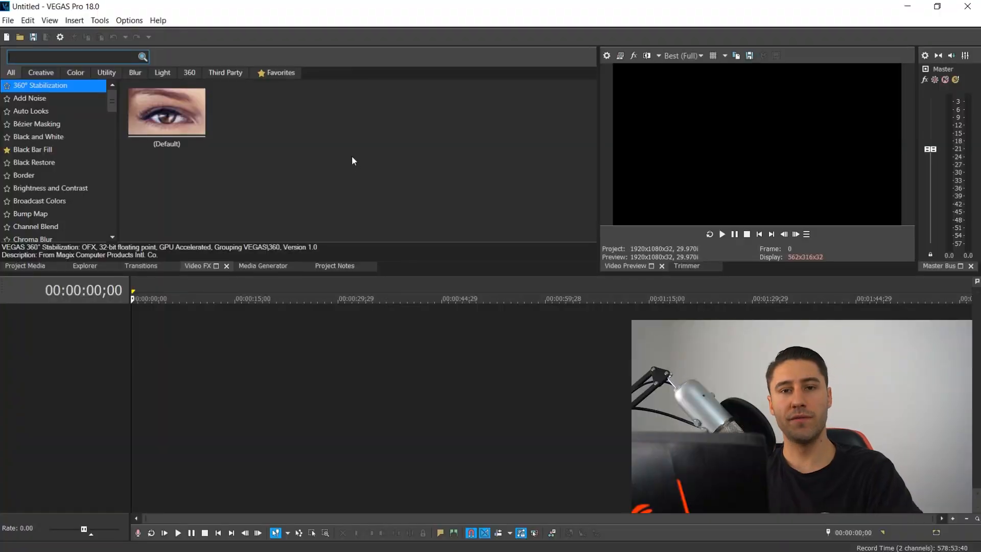
- Browse through the list of transition plug-ins
click(140, 266)
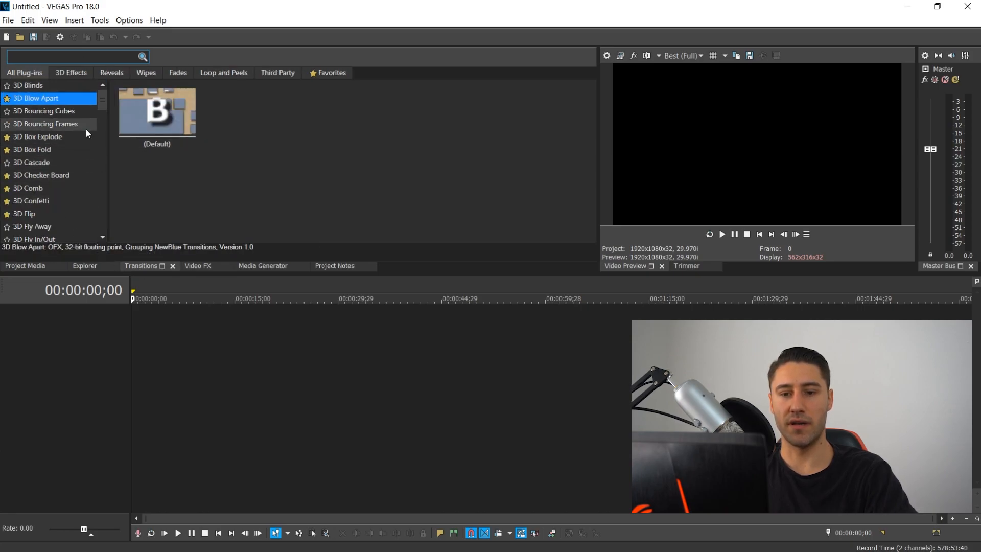
scroll(22, 137, down, 13)
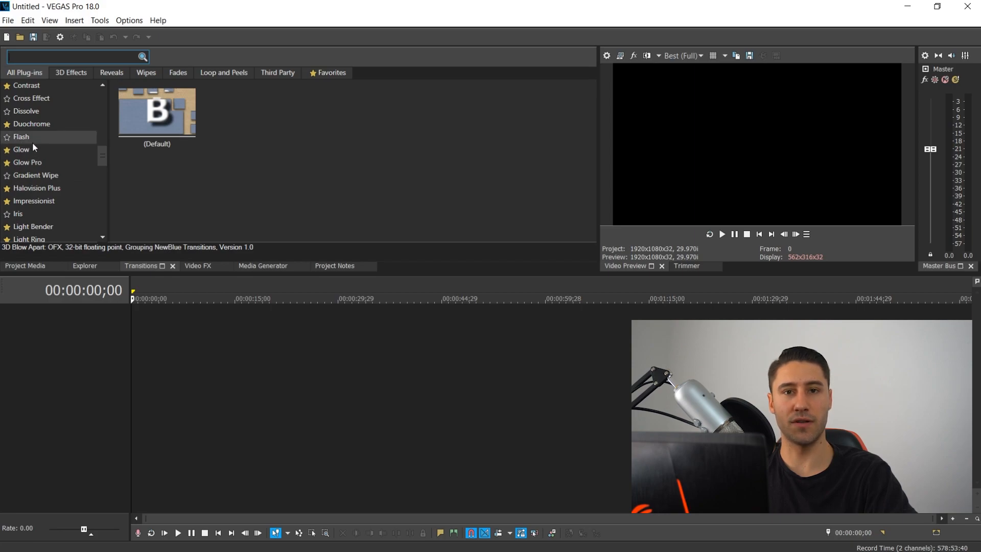
scroll(32, 149, down, 8)
scroll(33, 191, down, 6)
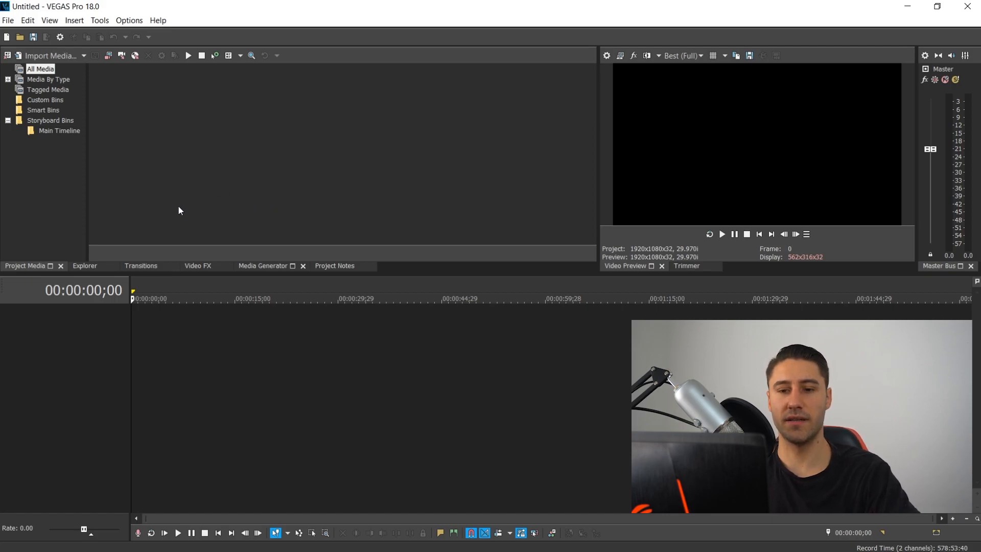
- Show the favourite Video FX plug-ins and select Flicker Control
click(198, 265)
click(277, 72)
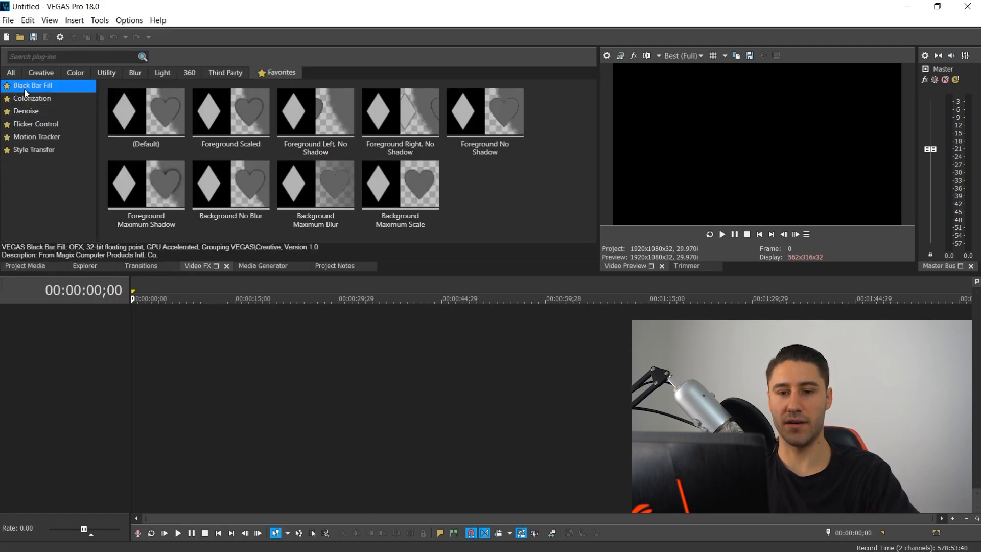
click(28, 124)
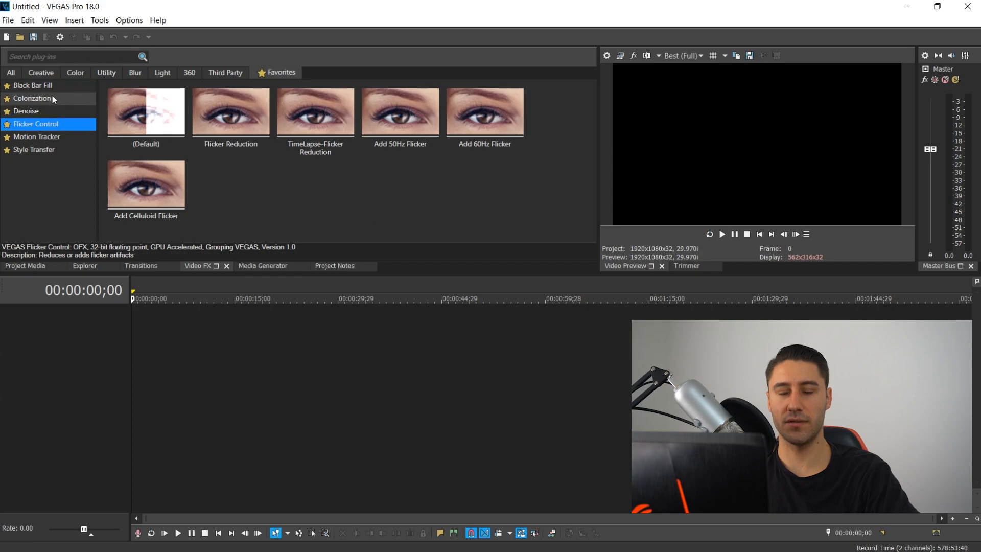
- Bring the Light Bulb Flicker clip from File Explorer onto the timeline
click(239, 536)
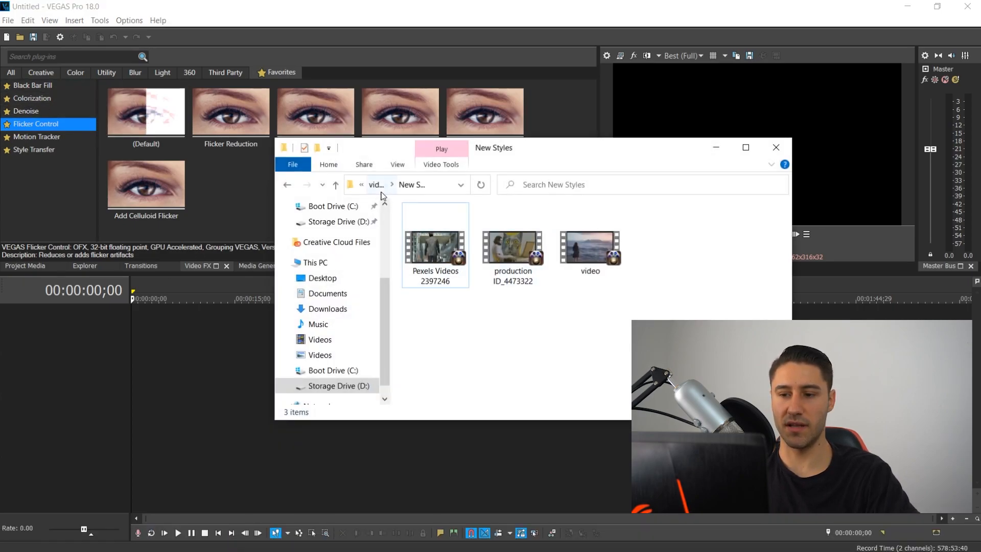
click(387, 186)
drag(744, 247, 137, 322)
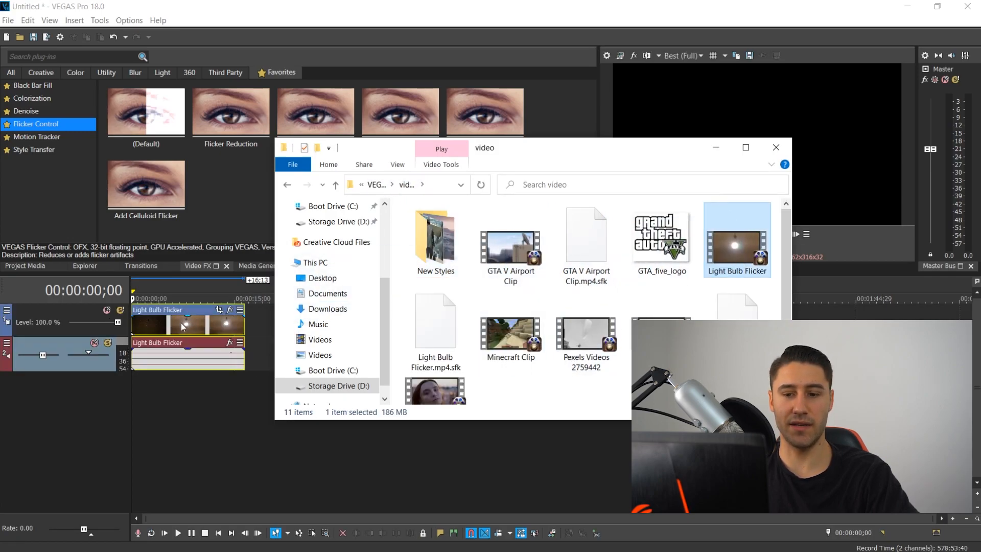
- Apply the Flicker Control Default preset to the Light Bulb Flicker clip and close the effect window
click(171, 327)
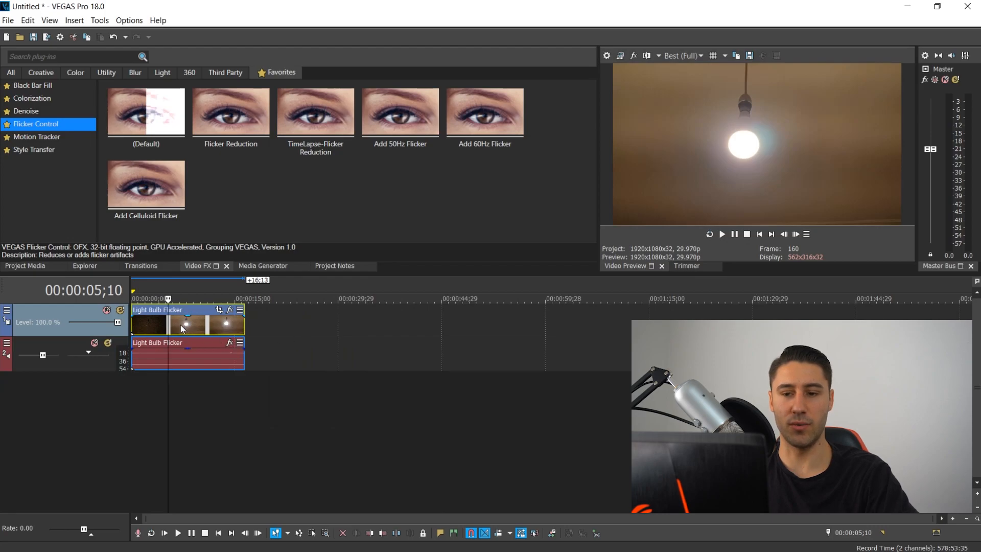
mouse_move(168, 319)
mouse_down()
mouse_move(209, 320)
mouse_move(164, 322)
mouse_move(193, 322)
mouse_move(174, 322)
mouse_up()
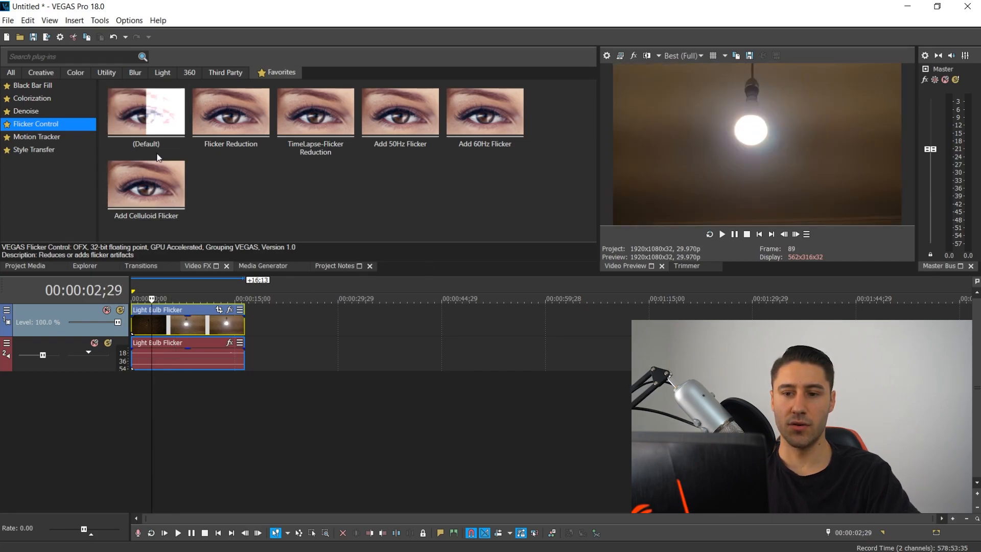
drag(179, 120, 149, 323)
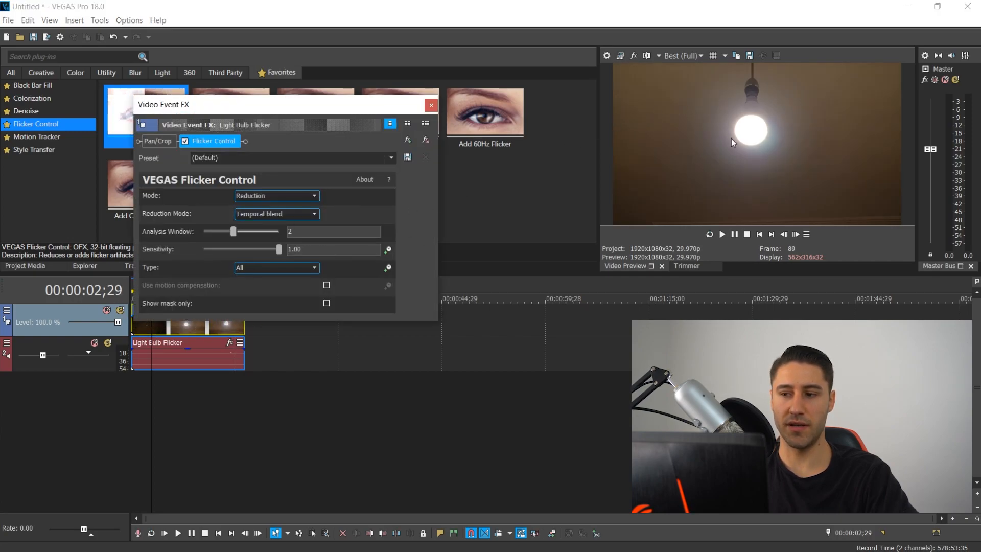
click(432, 106)
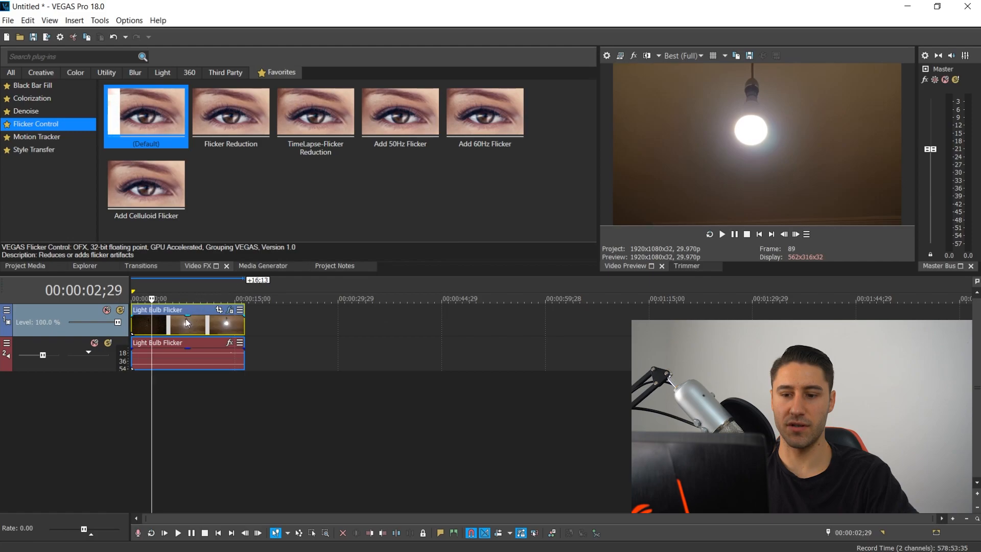
- Scrub through the Light Bulb Flicker clip to preview the flicker reduction
click(176, 329)
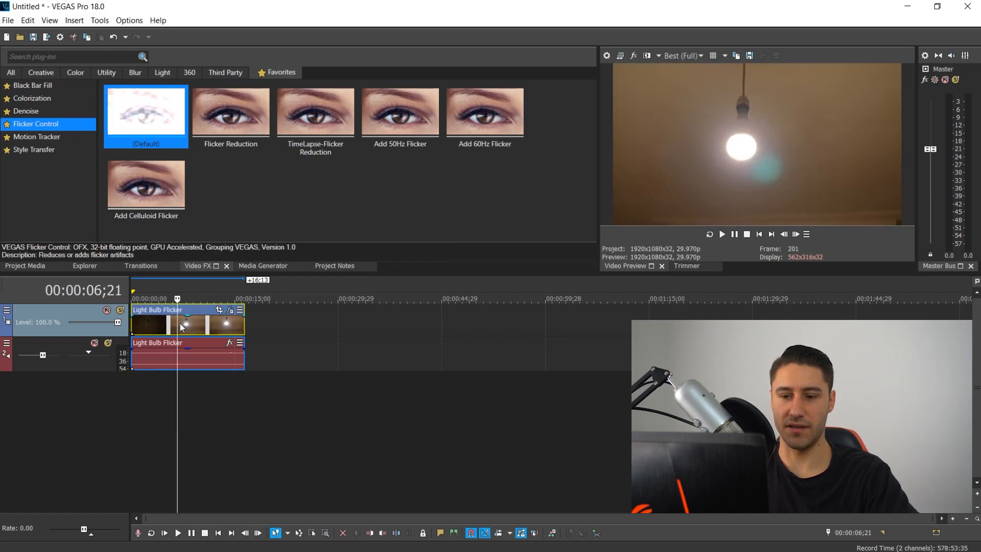
mouse_move(177, 322)
mouse_down()
mouse_move(190, 324)
mouse_move(160, 325)
mouse_move(201, 328)
mouse_move(174, 329)
mouse_move(198, 329)
mouse_move(189, 330)
mouse_up()
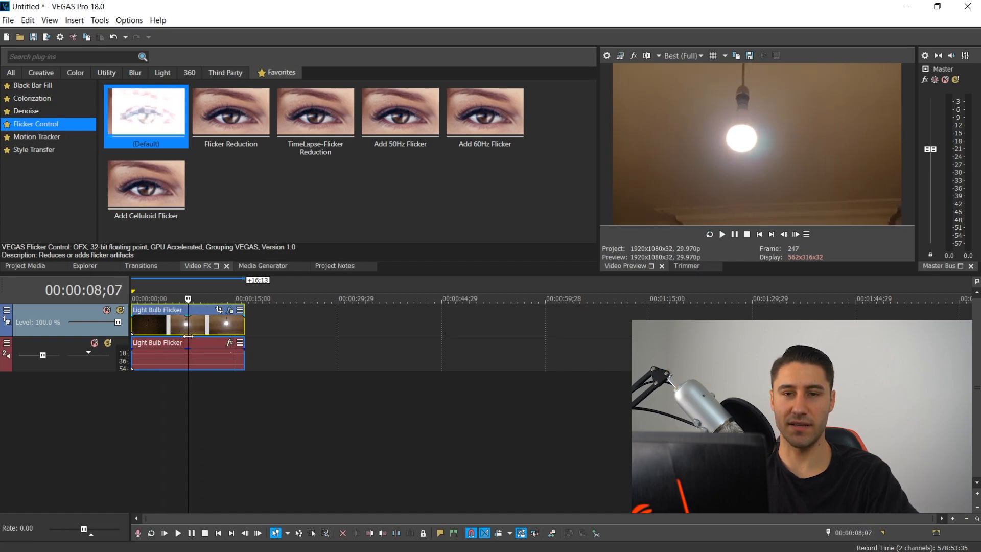
click(211, 330)
click(175, 328)
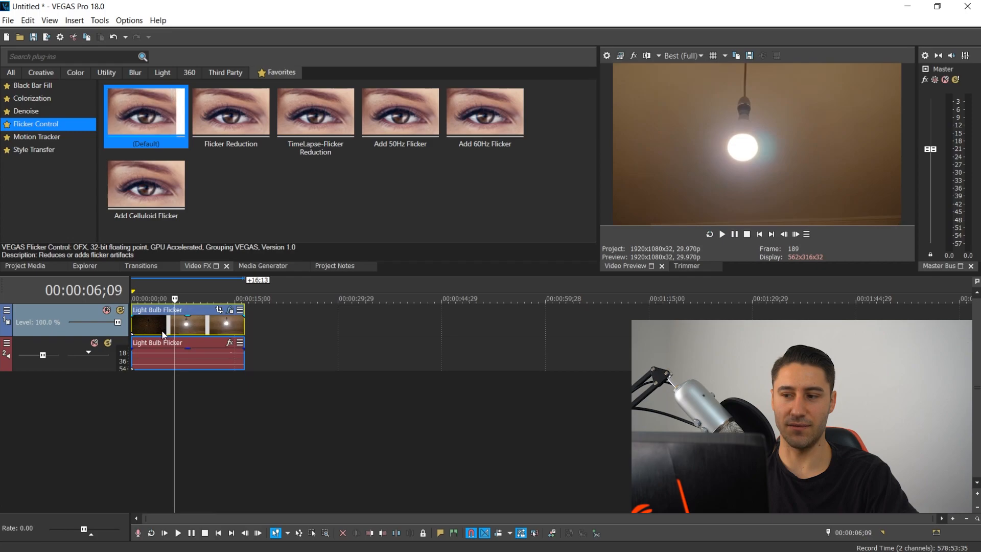
- Open the Flicker Control effect on the Light Bulb Flicker clip, raise its Analysis Window to 5, and close the effect window
click(162, 327)
click(229, 311)
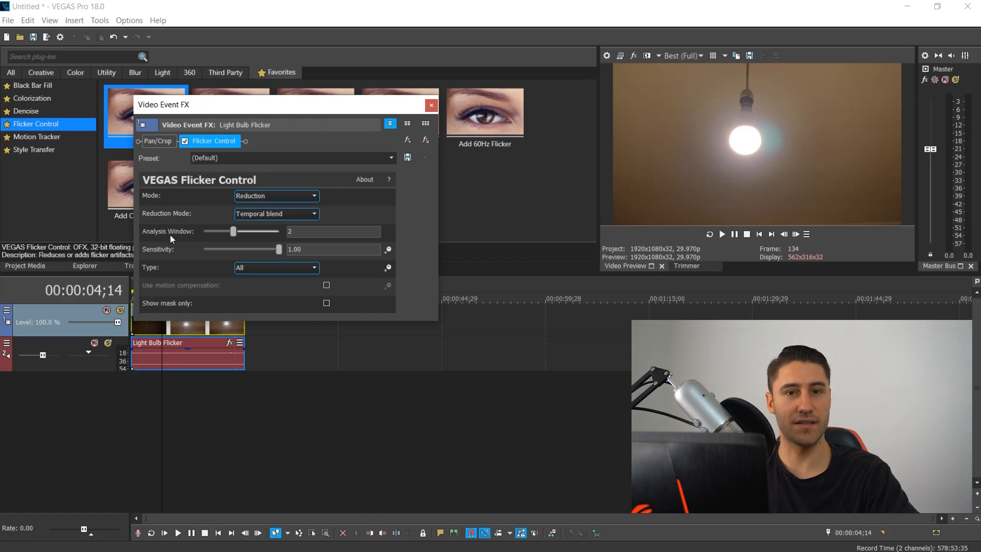
drag(234, 232, 261, 239)
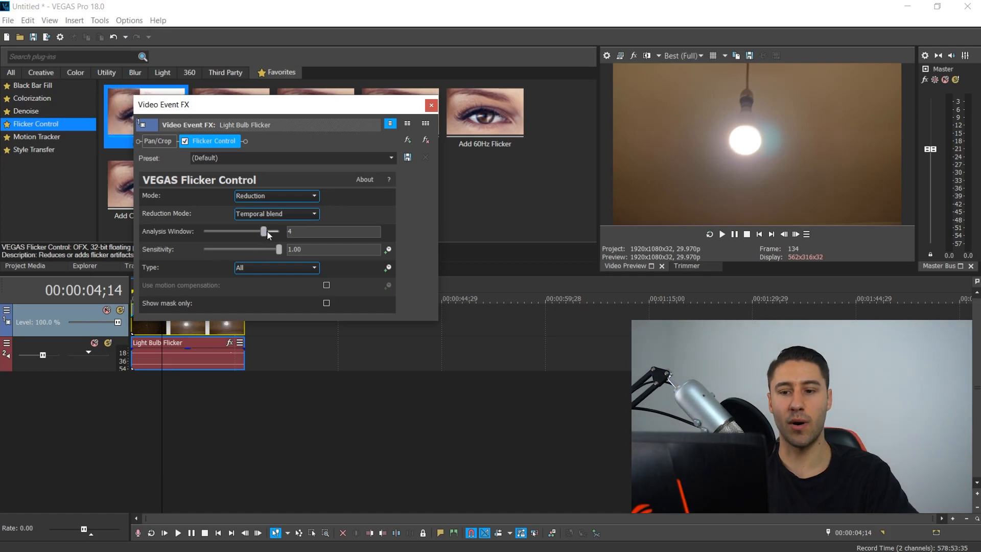
drag(263, 231, 279, 232)
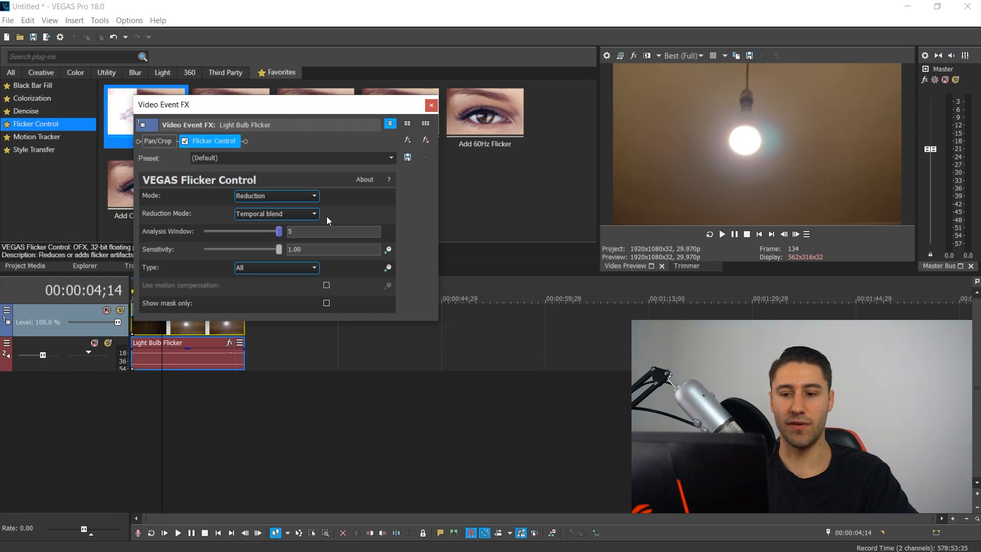
click(431, 105)
- Scrub through the Light Bulb Flicker clip to compare the flicker reduction
click(176, 323)
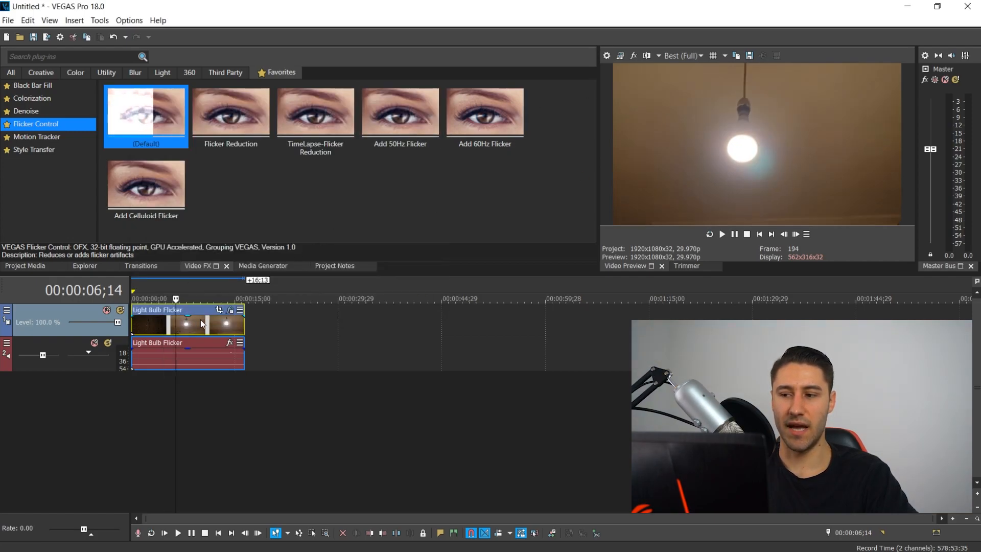
click(202, 321)
click(232, 321)
click(207, 321)
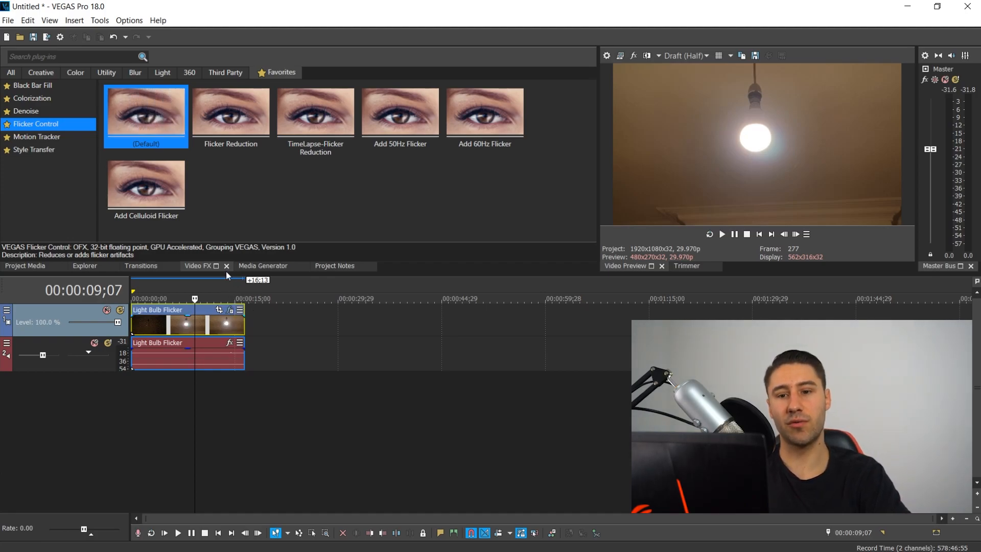
- Remove the Flicker Control effect from the clip and close the effect window
click(231, 313)
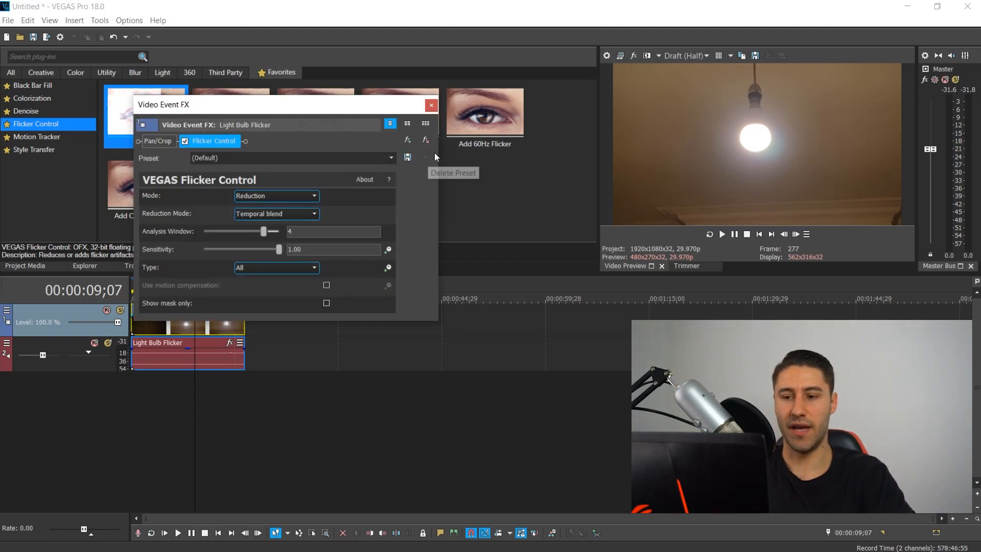
click(425, 140)
click(432, 107)
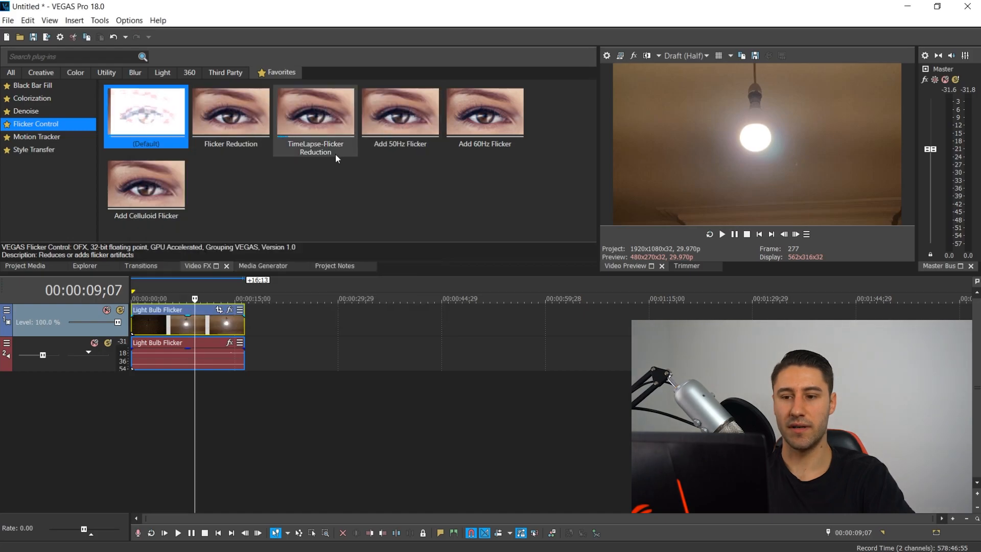
- Apply the Add Celluloid Flicker preset to the clip and raise its Flicker Frequency slightly
drag(142, 194, 160, 318)
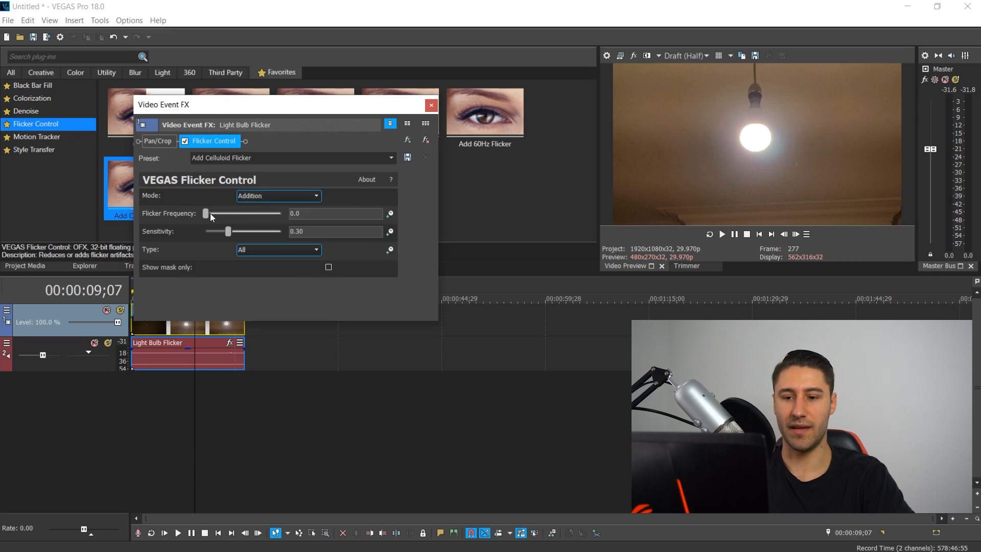
mouse_move(207, 213)
mouse_down()
mouse_move(235, 210)
mouse_move(219, 210)
mouse_up()
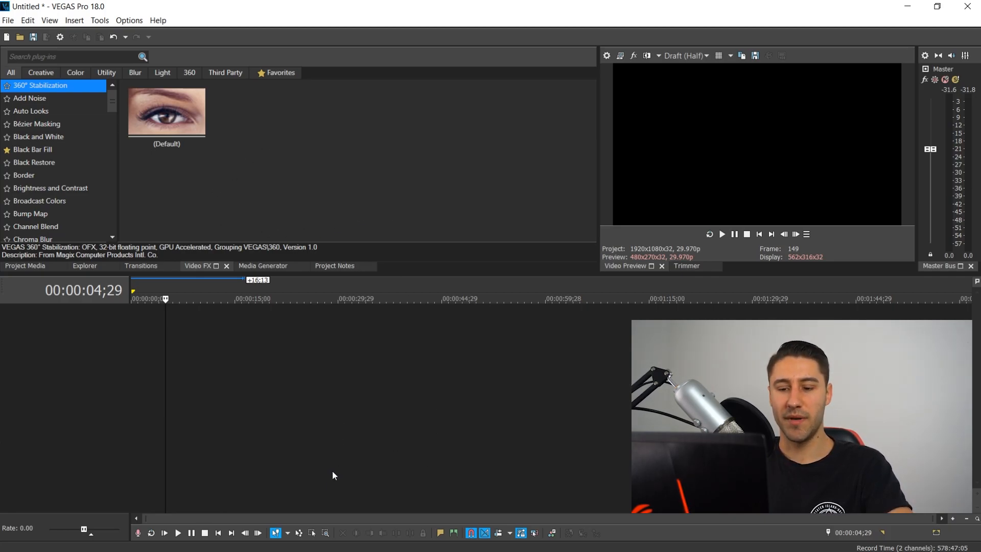
- Bring the GTA V Airport Clip from File Explorer onto the timeline
mouse_move(278, 549)
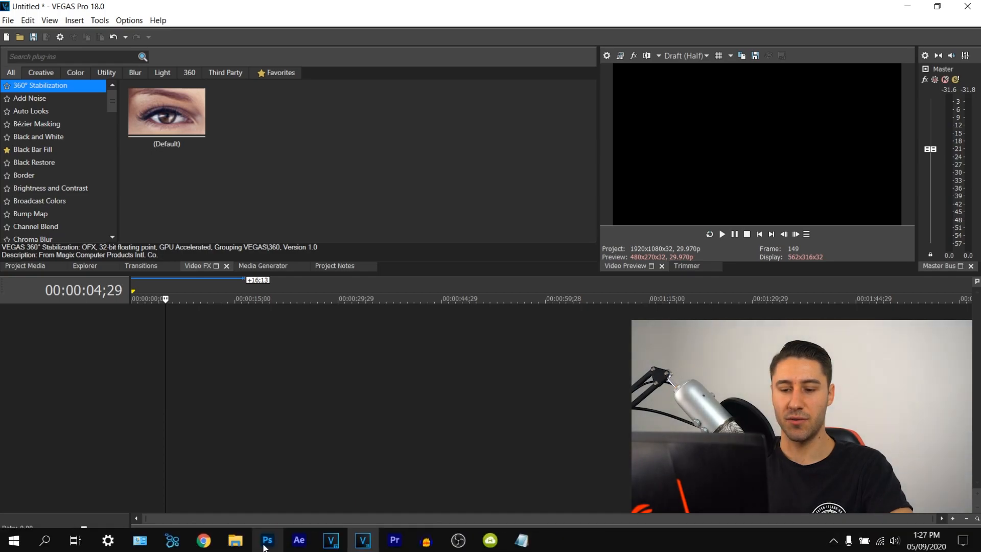
click(235, 540)
drag(511, 252, 88, 331)
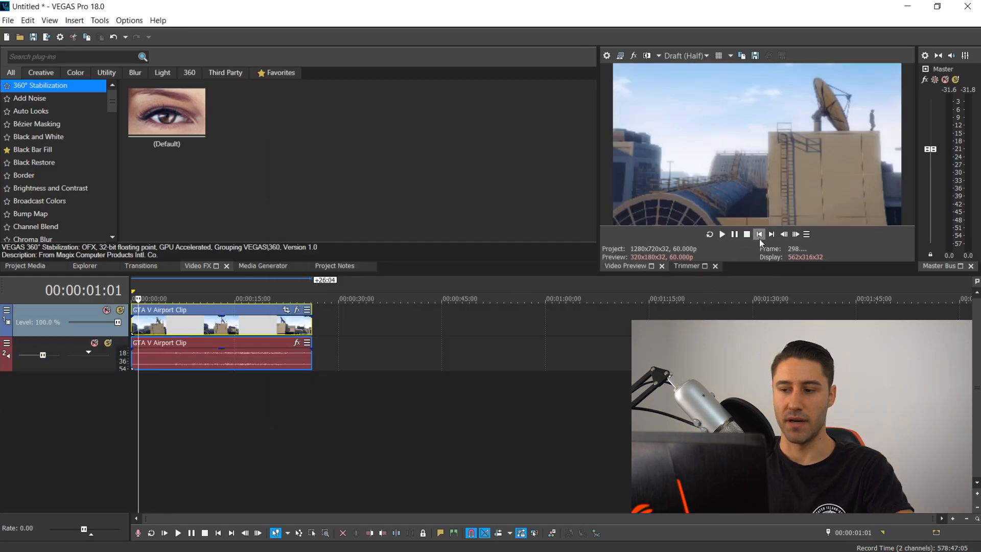
- Select the clip's full length as the loop region and set the preview quality to Best (Full)
click(759, 236)
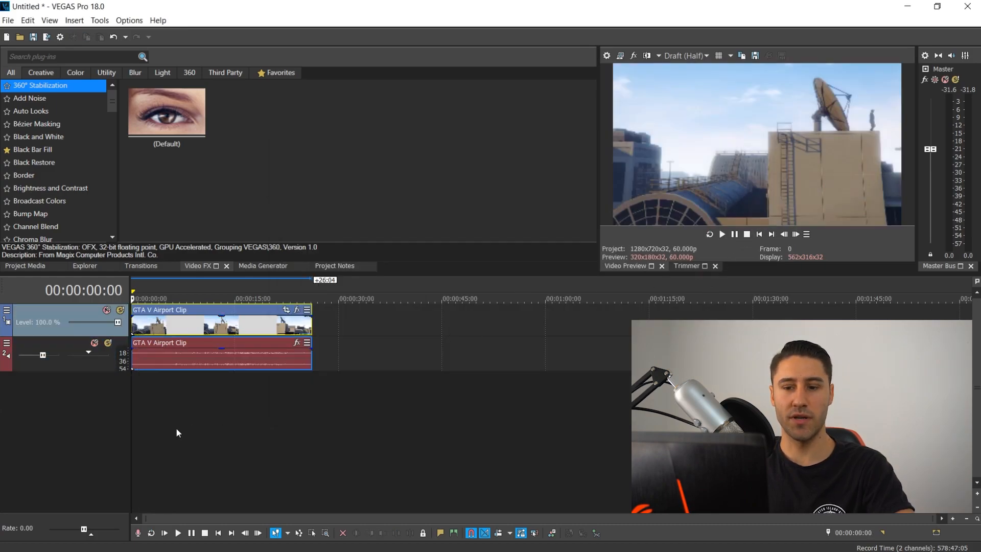
double_click(188, 410)
click(693, 54)
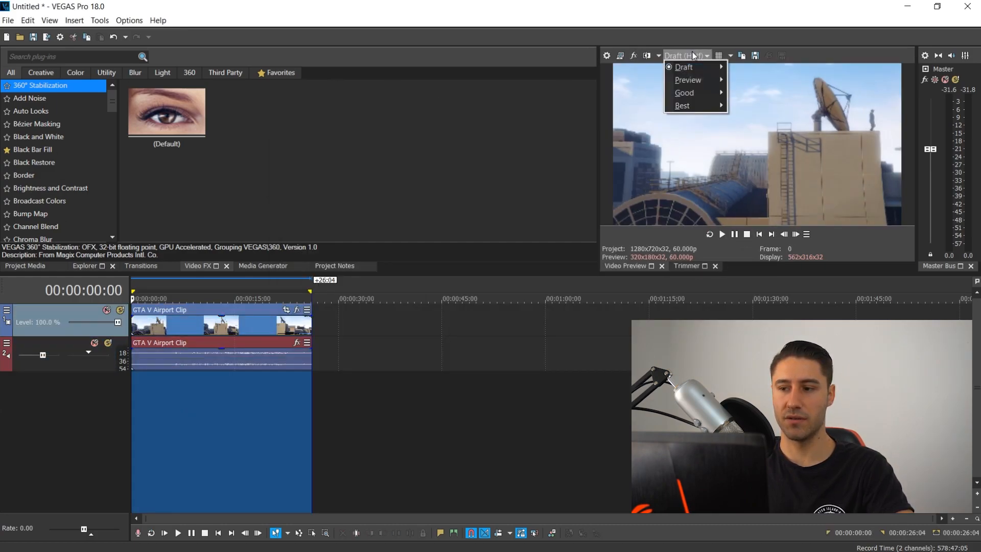
mouse_move(704, 105)
click(748, 118)
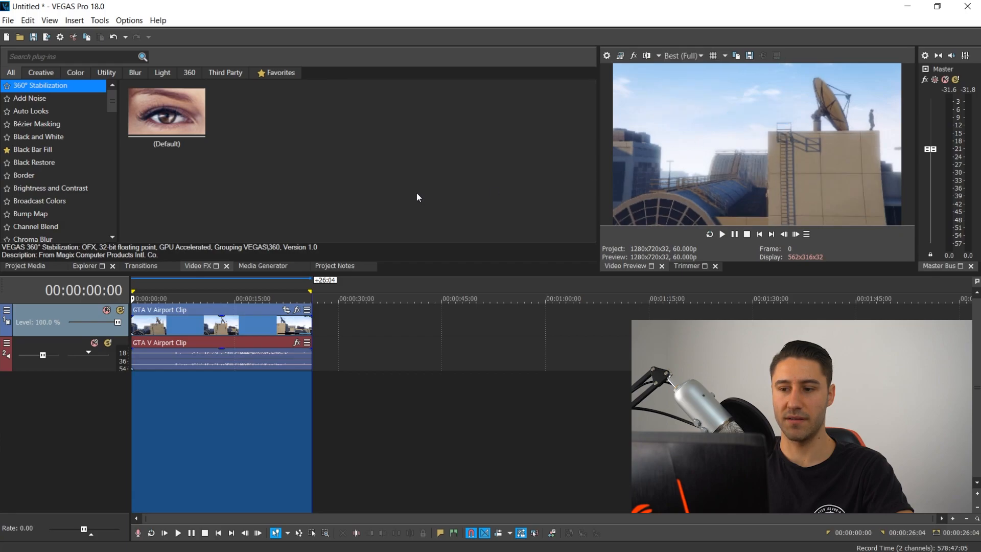
- Open Render As and browse all formats and templates with the favourites-only filter temporarily off
click(47, 36)
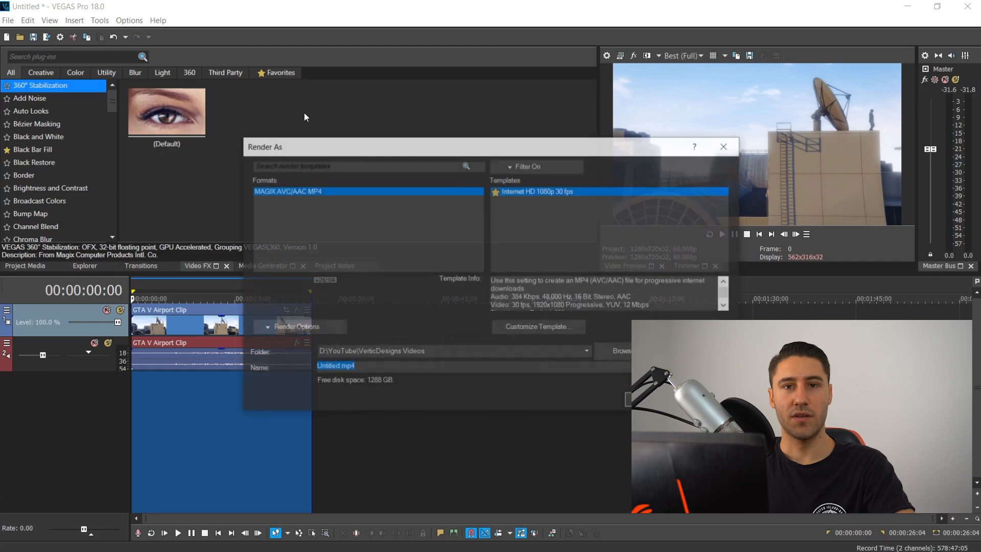
click(531, 166)
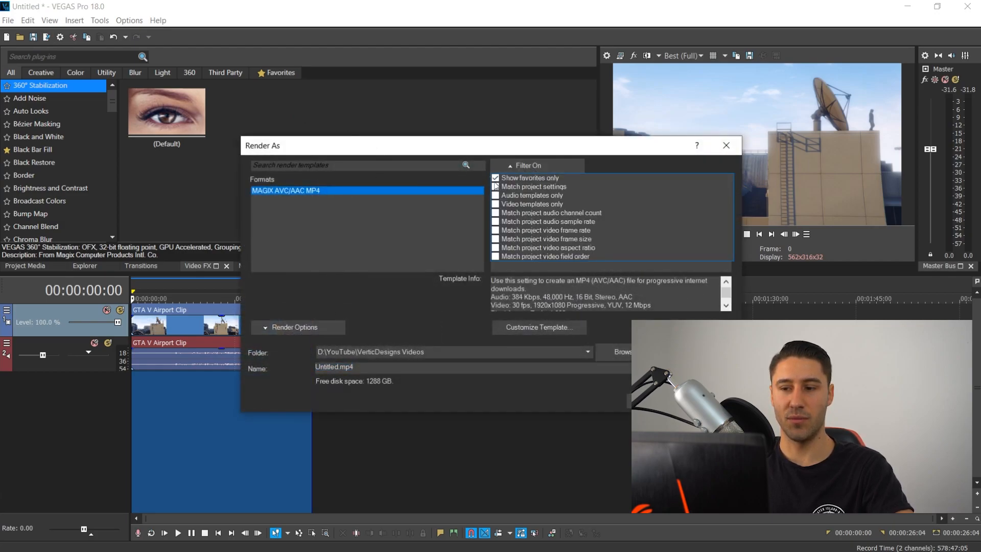
click(510, 178)
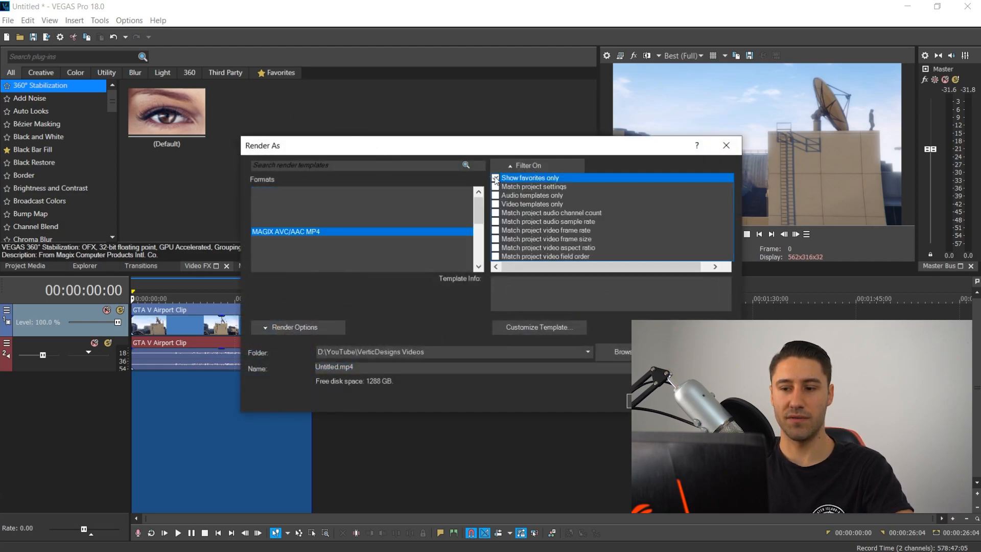
click(480, 212)
mouse_move(480, 214)
mouse_down()
mouse_move(480, 257)
mouse_move(480, 217)
mouse_up()
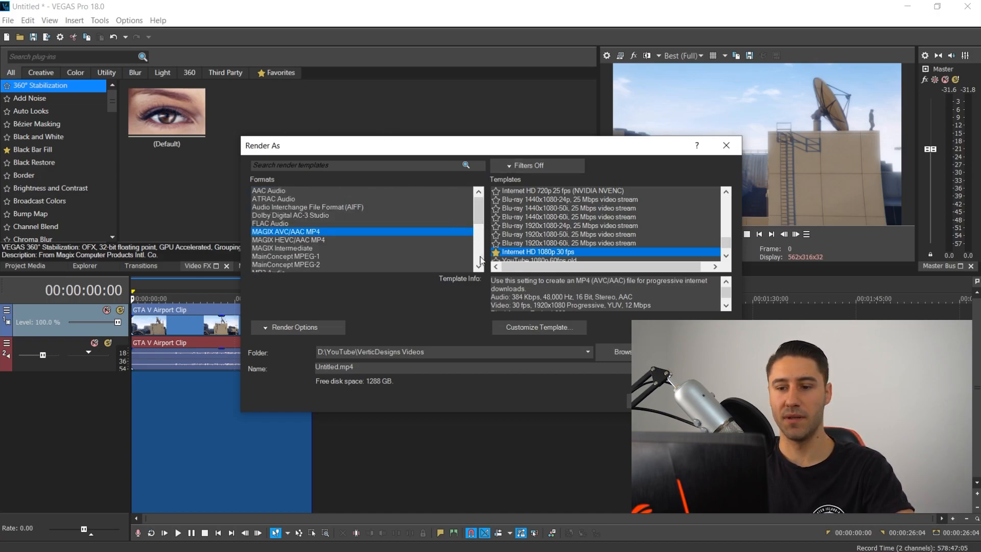
click(526, 165)
click(499, 178)
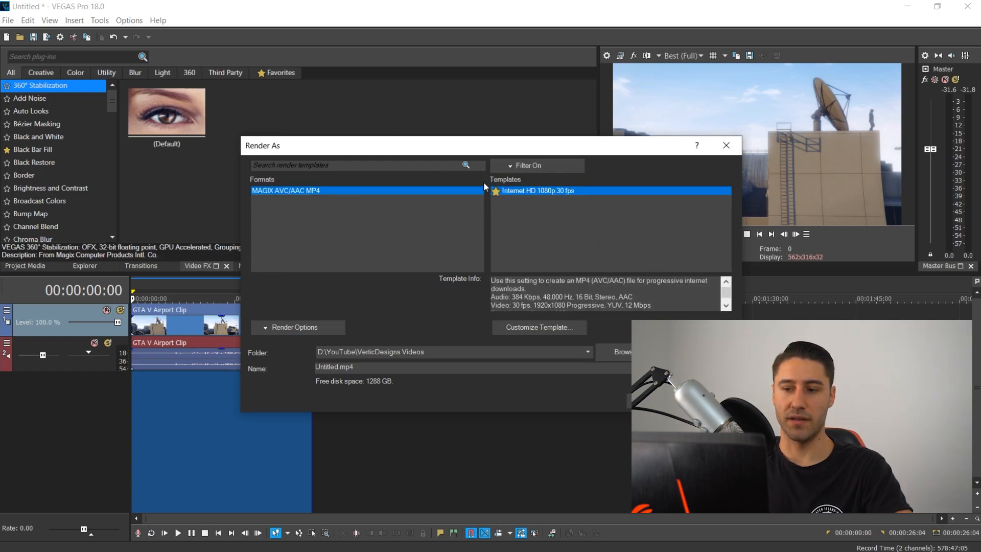
- Render the project as an MP4 named test using the Internet HD 1080p 30 fps template, then close the progress window
double_click(334, 367)
text(test)
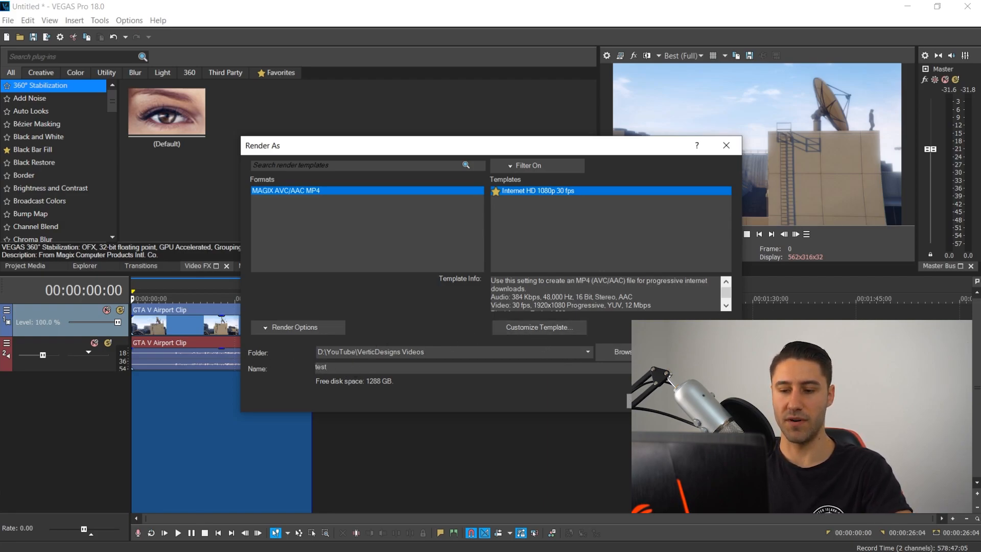
click(652, 401)
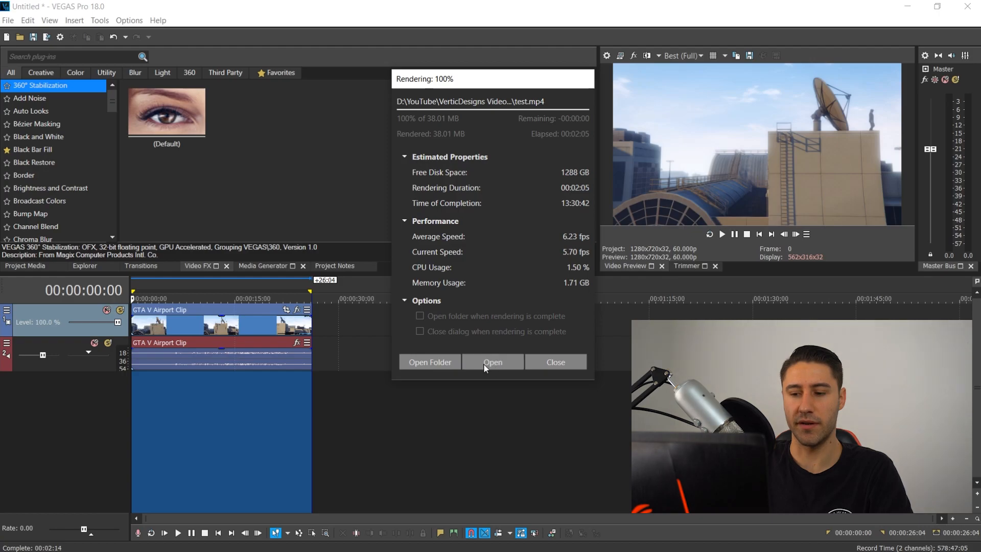
click(550, 361)
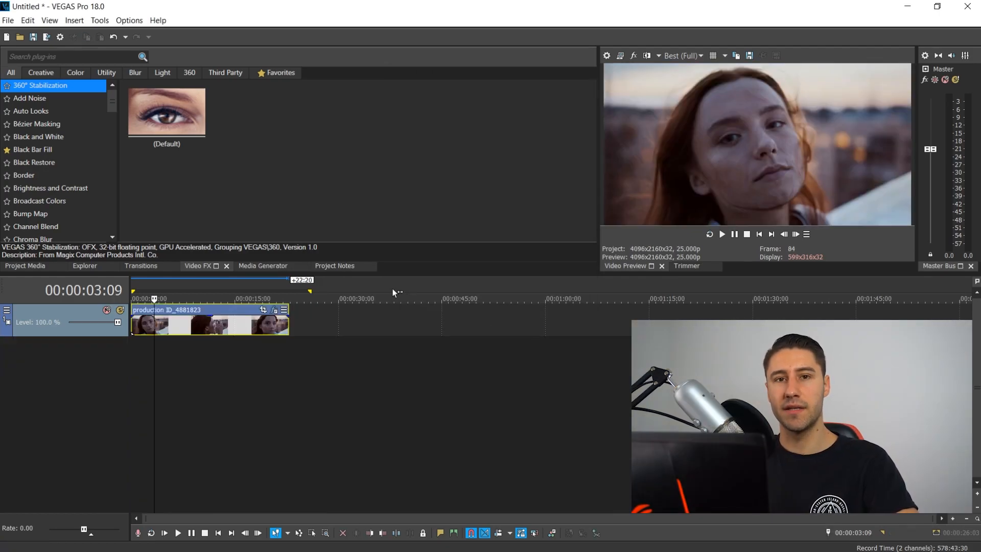
- Open the Color Grading panel, unpin it into a floating window, and pin it back
click(551, 532)
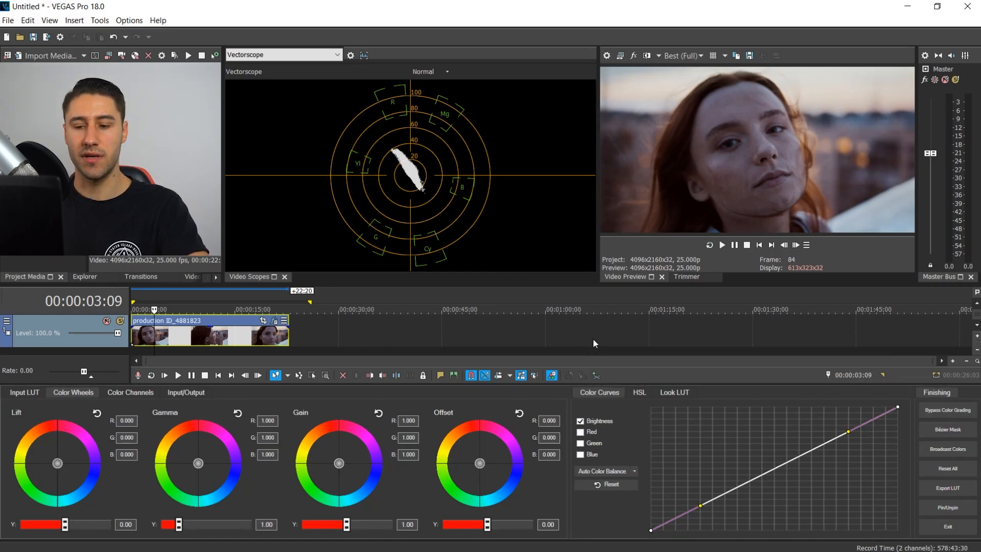
click(942, 507)
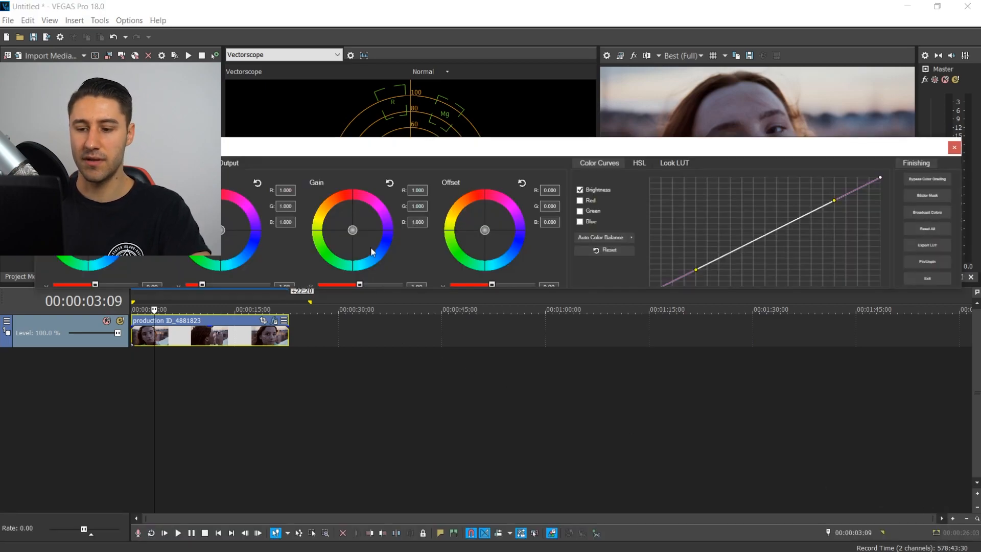
drag(349, 154, 373, 158)
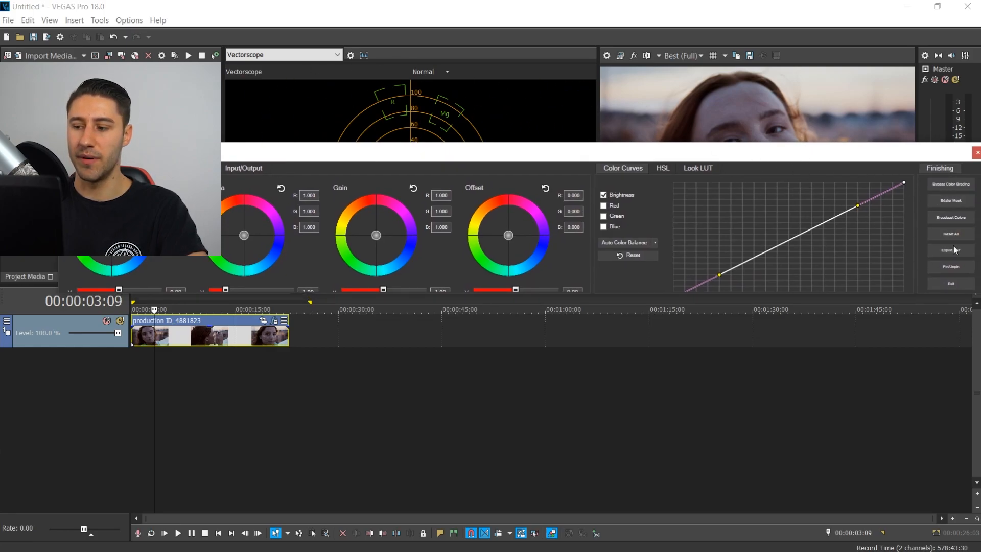
click(950, 267)
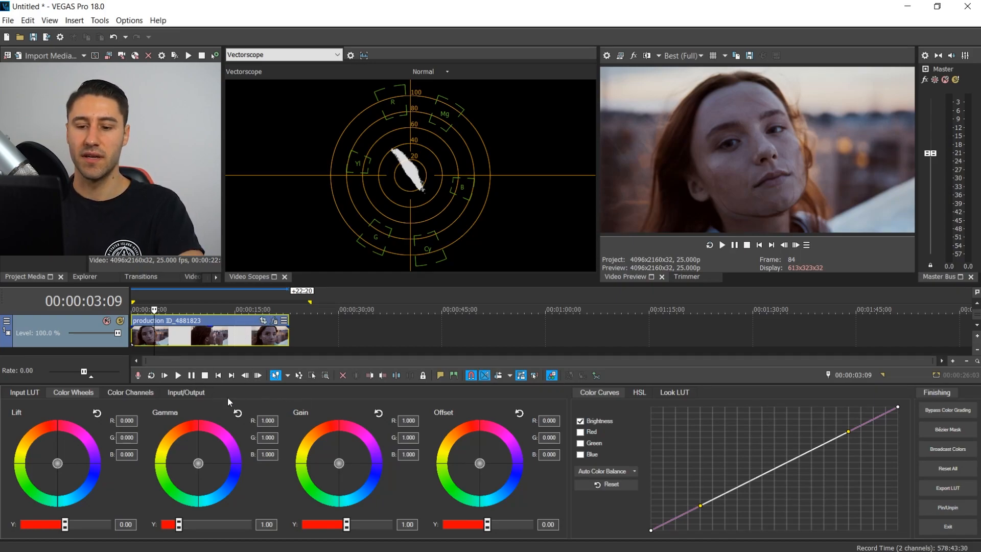
- Switch the video scope to Waveform and sweep the Input/Output Exposure slider to -5.00 and 5.00, then reset it
click(238, 57)
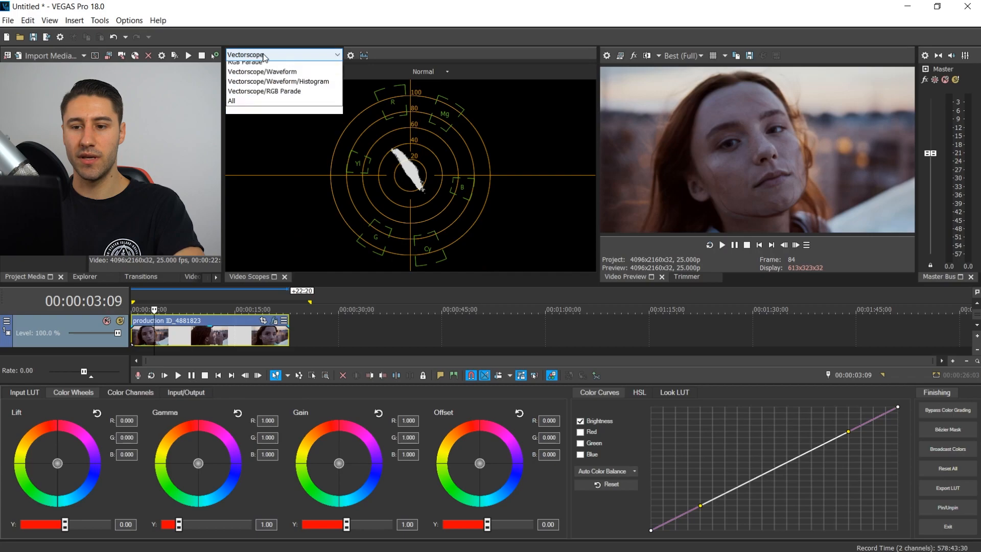
click(243, 76)
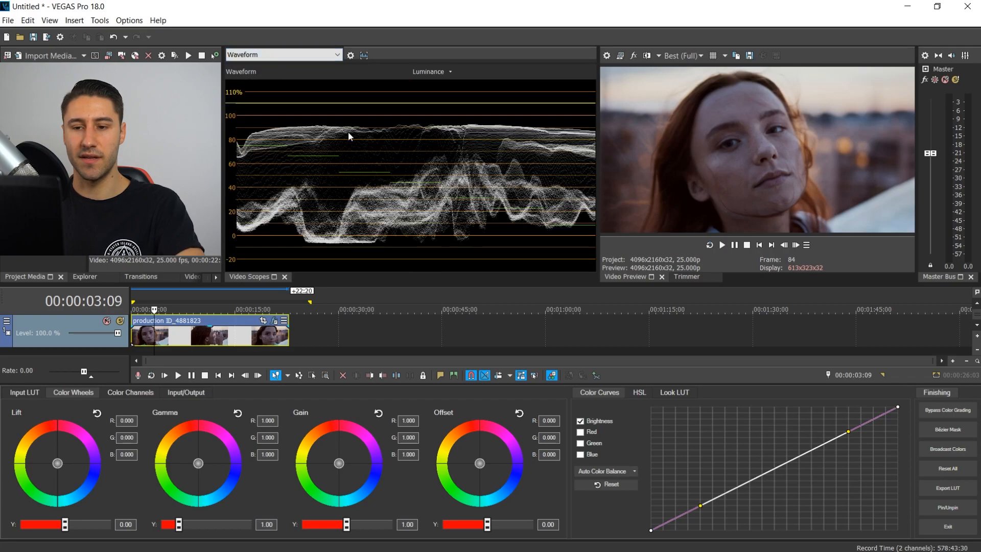
click(178, 393)
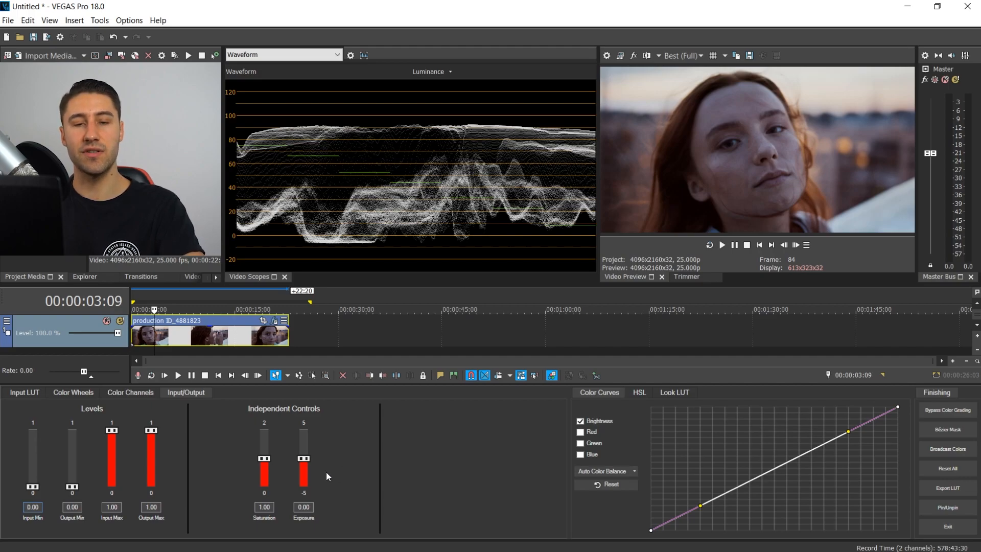
drag(305, 460, 309, 494)
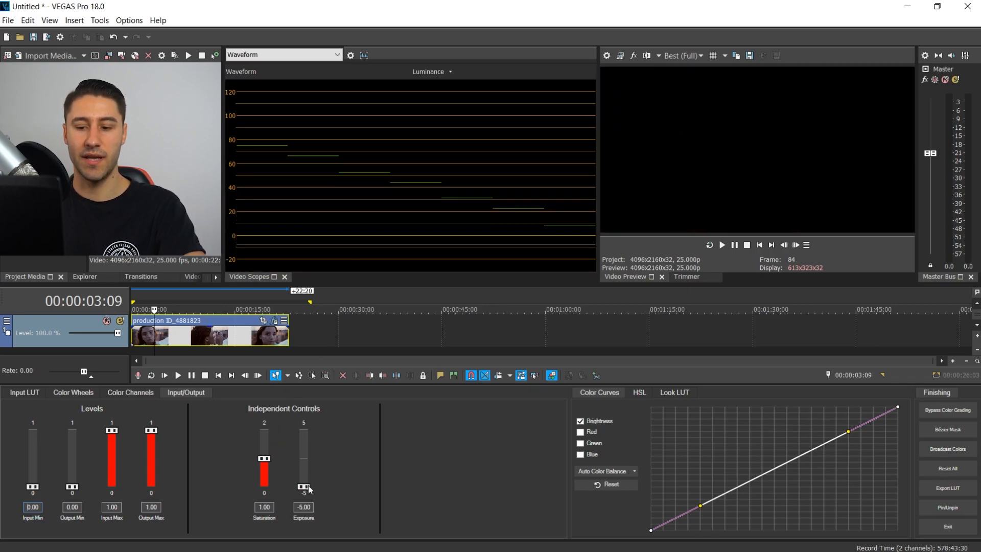
drag(304, 484, 303, 424)
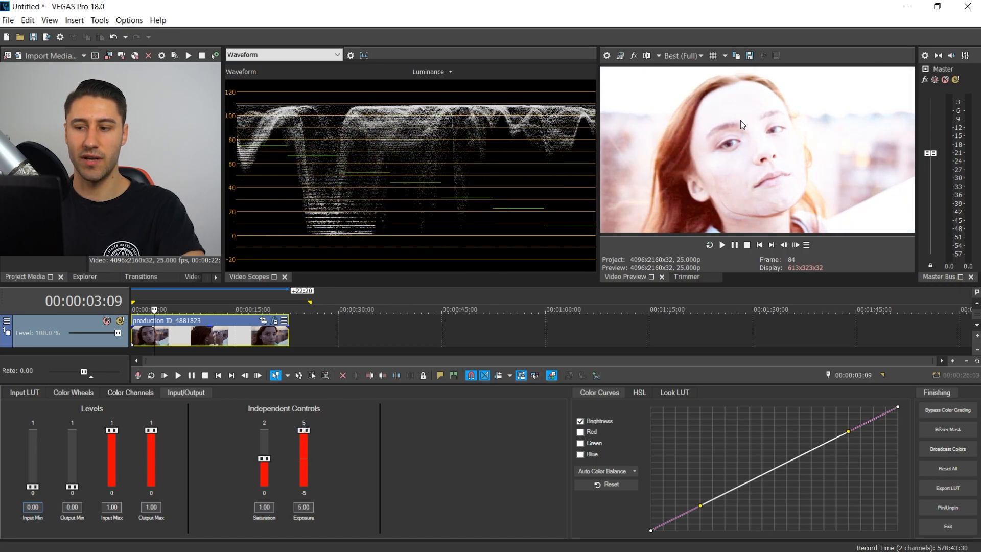
double_click(305, 432)
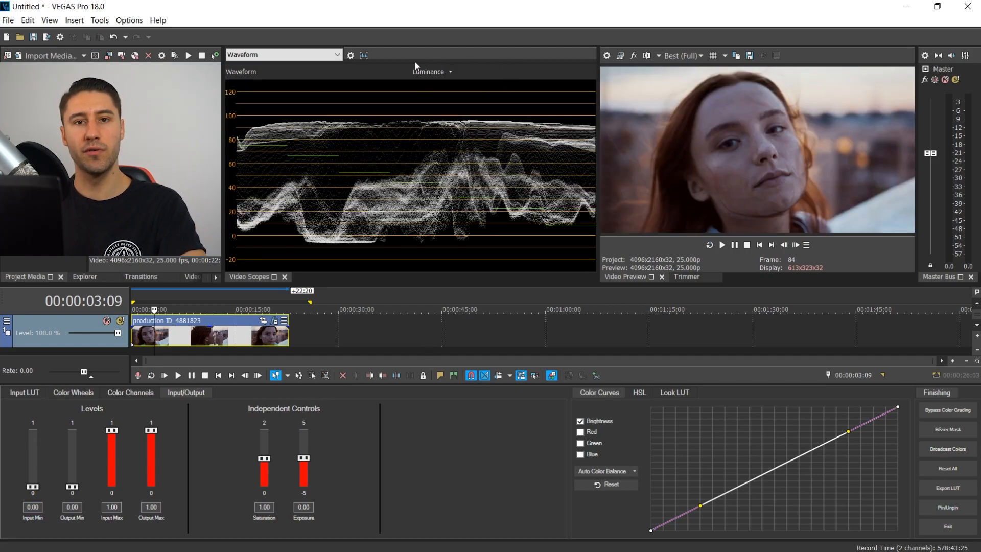
- Switch the video scope to RGB Parade in Combined mode
click(290, 56)
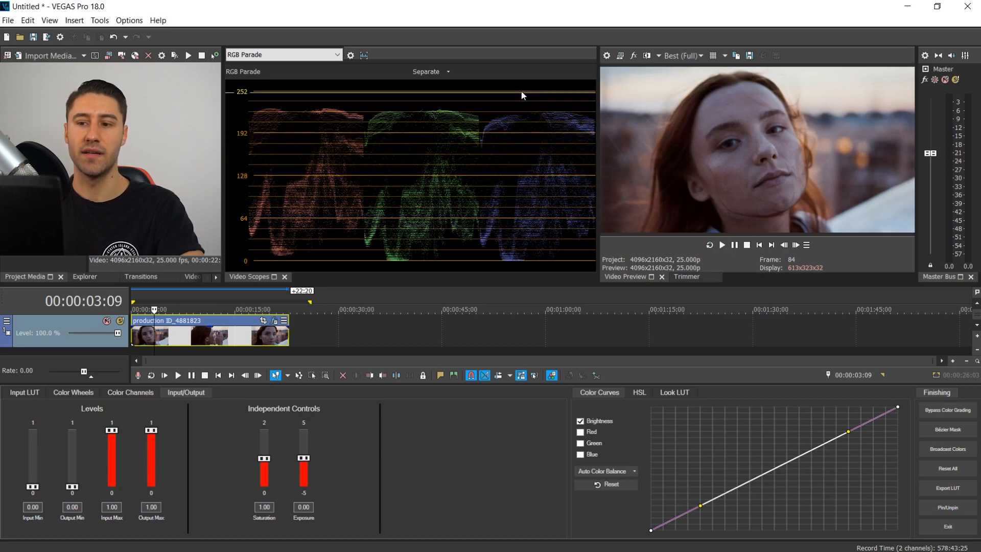
click(419, 72)
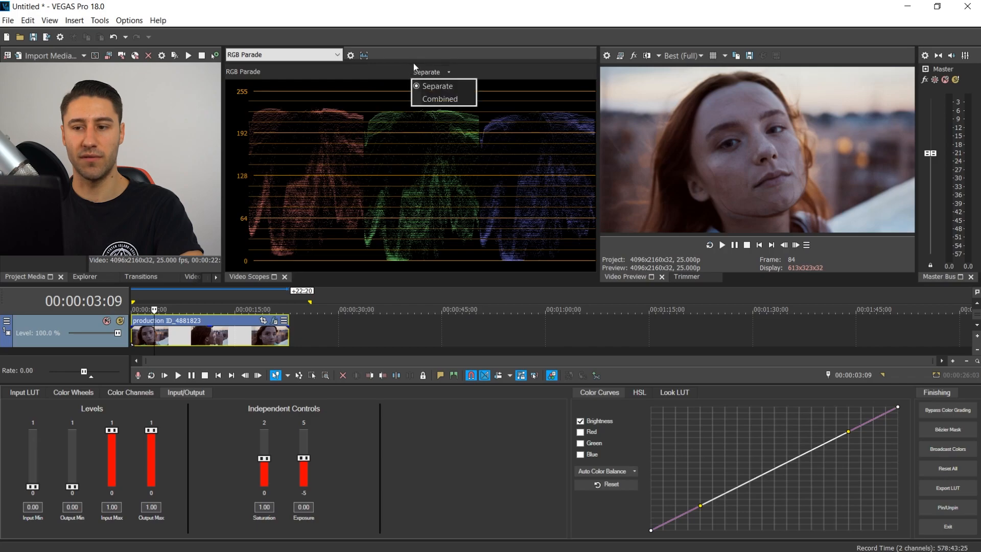
click(445, 100)
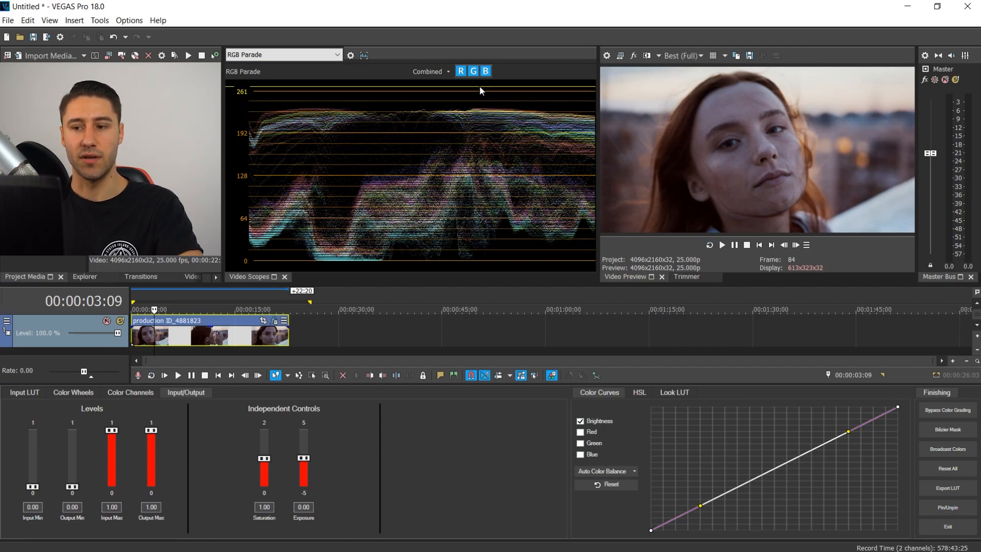
- Toggle the Green and Blue channels off and back on in the RGB Parade scope
click(485, 72)
click(472, 74)
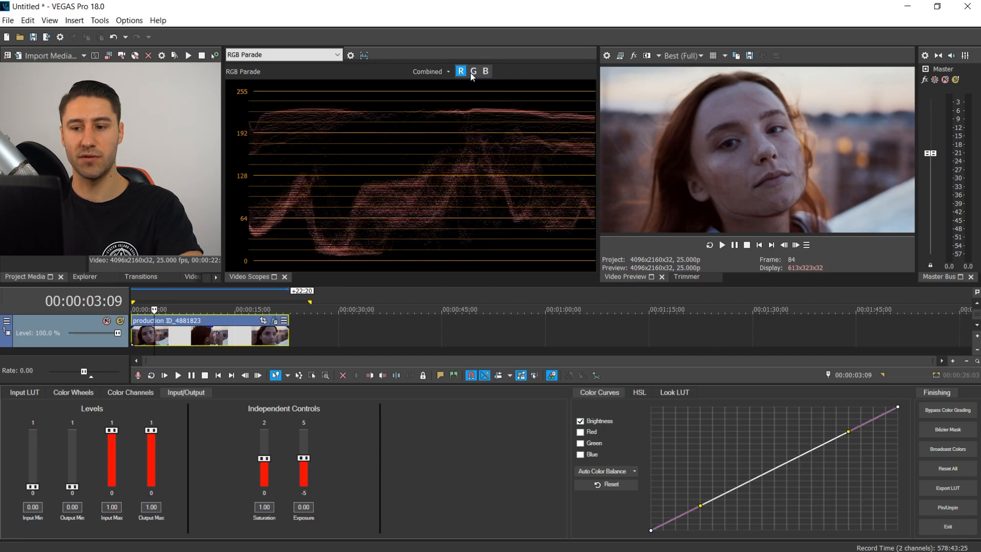
click(474, 71)
click(485, 71)
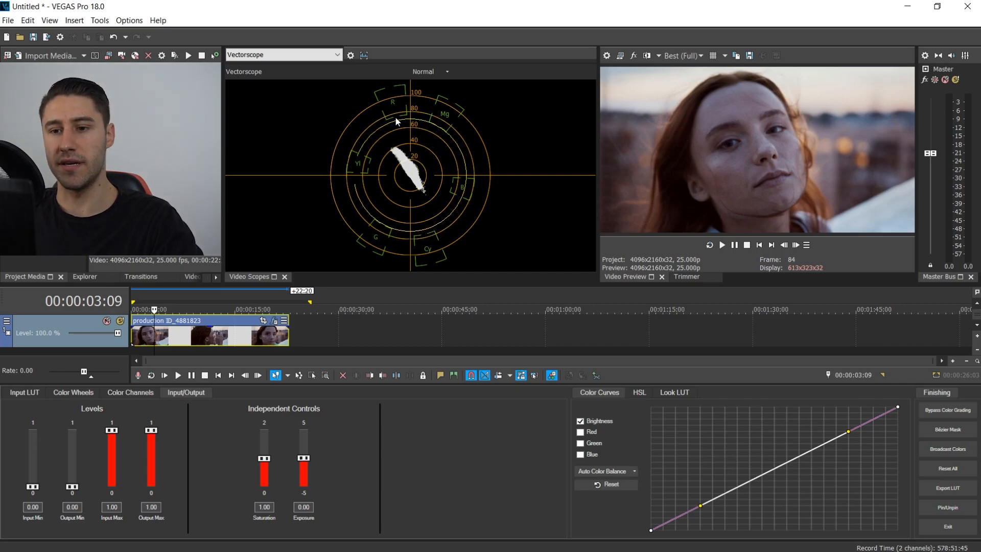
- Open the video scope settings and enable the skin tone line with an angle of 180
click(351, 55)
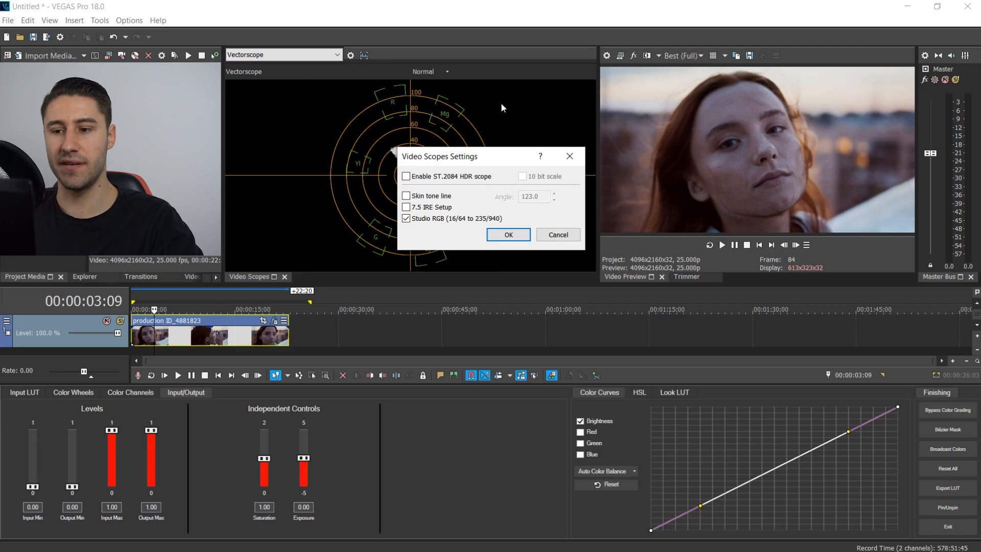
click(407, 196)
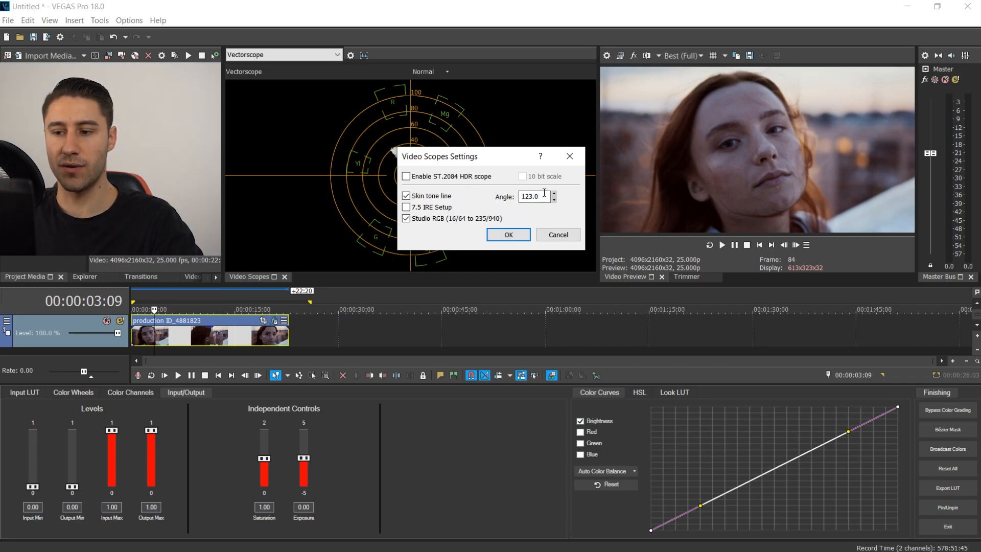
text(180)
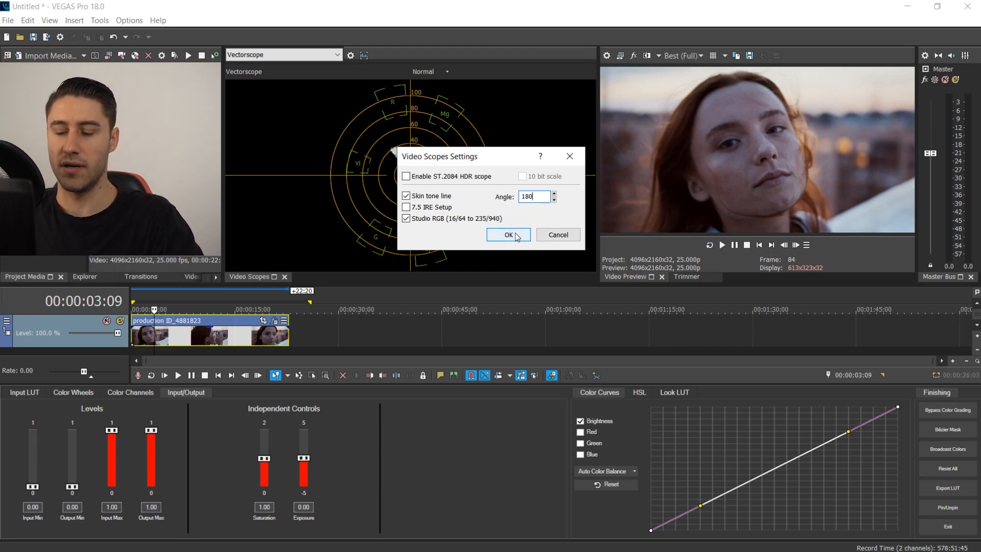
click(511, 235)
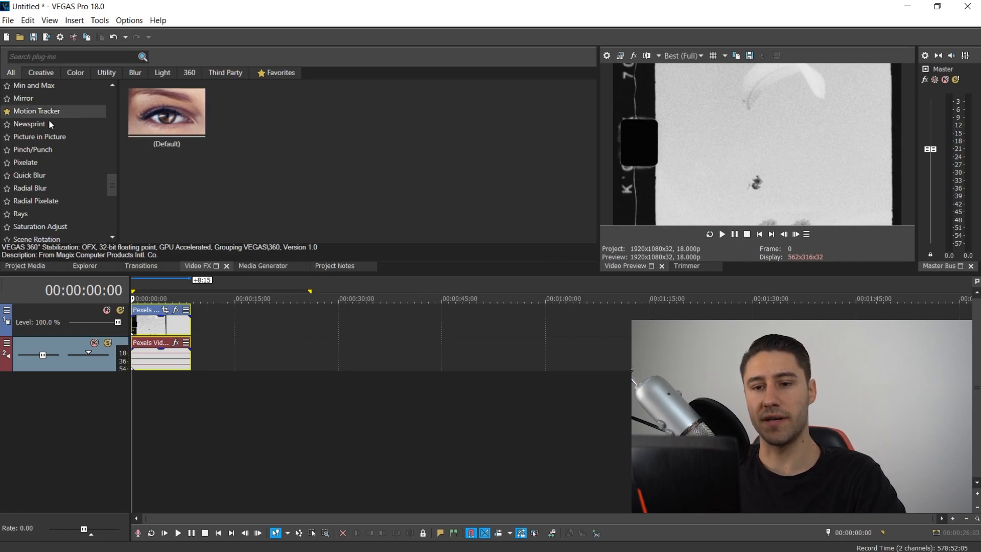
- Apply the Denoise effect from the favourite plug-ins to the black-and-white clip at 3 seconds
scroll(28, 153, down, 6)
scroll(39, 107, up, 7)
scroll(56, 120, up, 8)
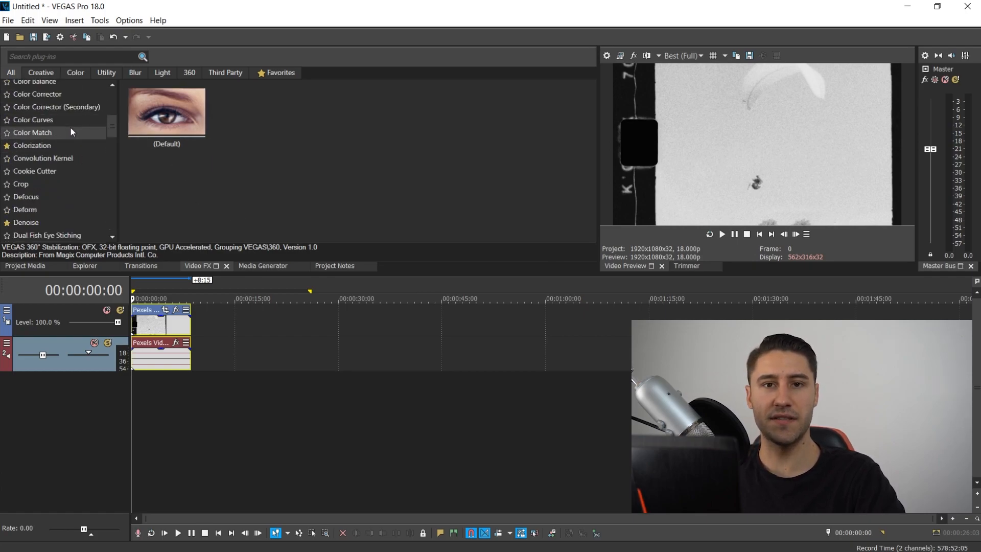
scroll(70, 128, up, 4)
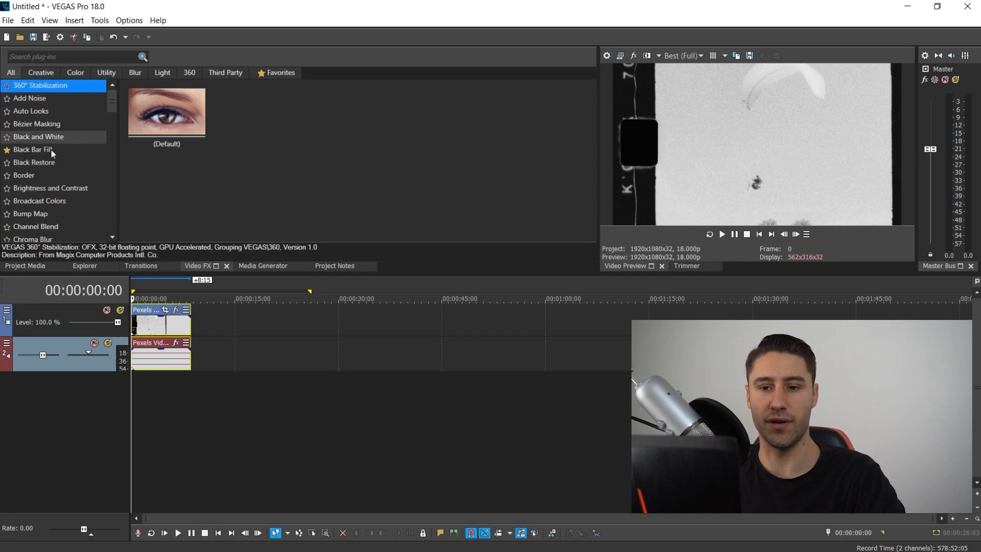
scroll(56, 163, down, 2)
click(263, 75)
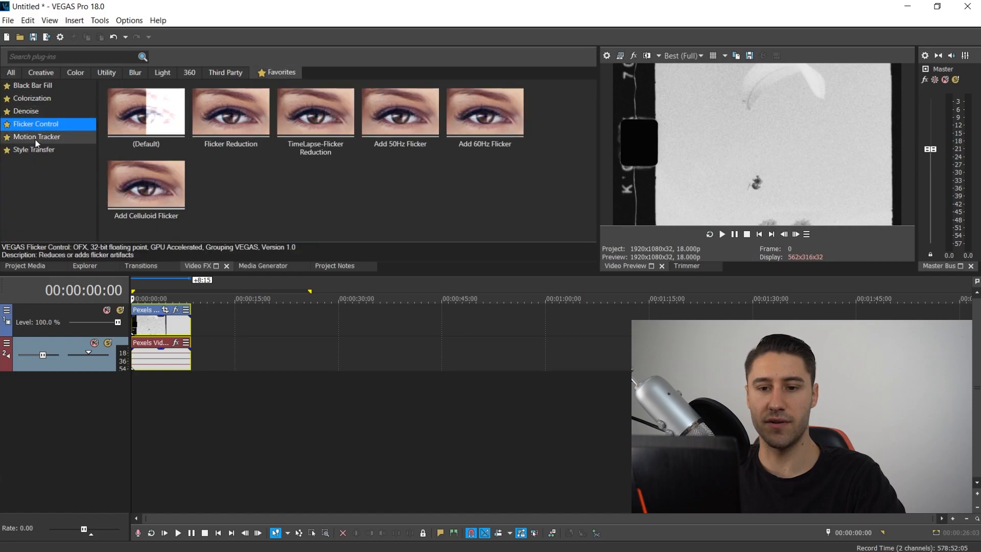
click(27, 112)
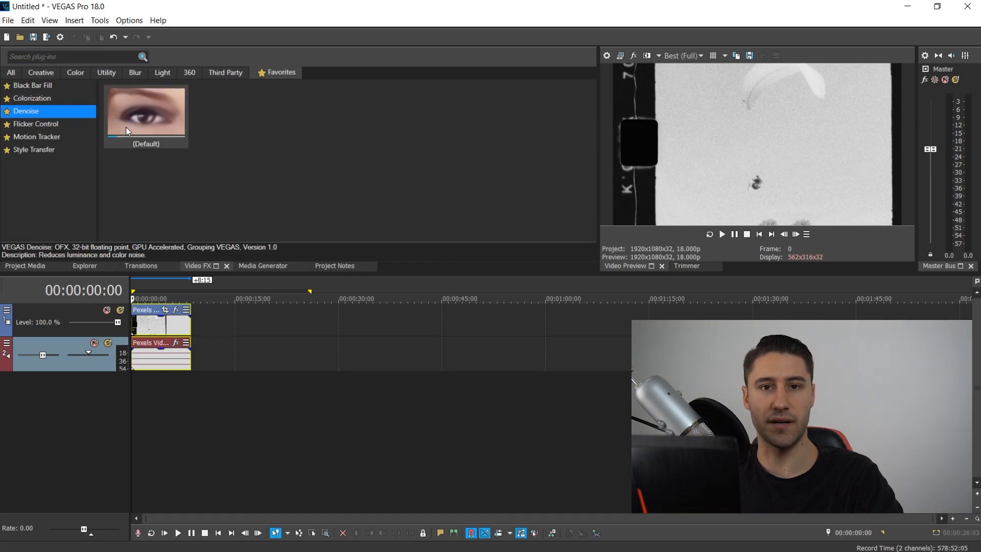
click(146, 326)
click(151, 324)
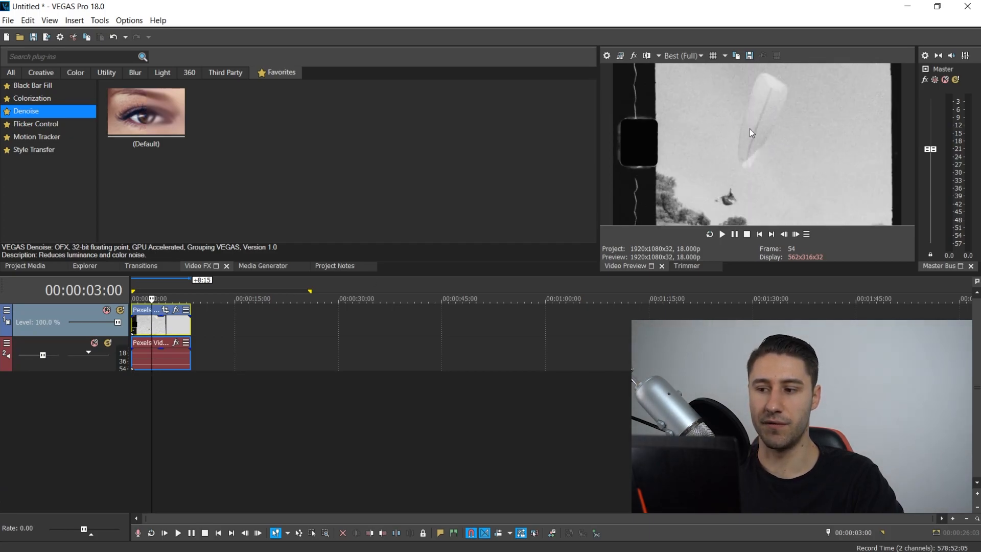
drag(125, 104, 156, 180)
drag(161, 125, 147, 325)
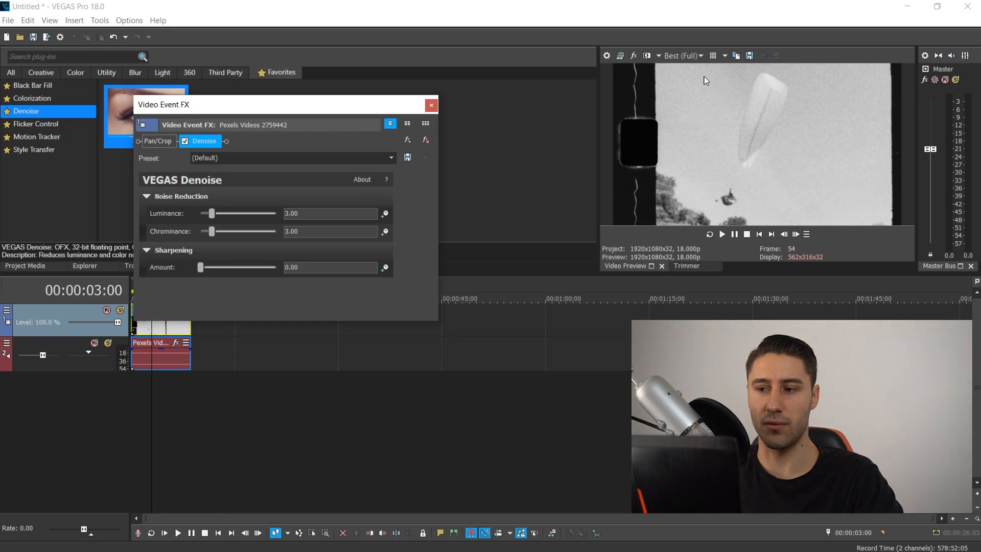
- Raise the Denoise Luminance to about 17.41 and Chrominance to about 17.96, and nudge the Sharpening Amount up slightly
drag(212, 213, 268, 231)
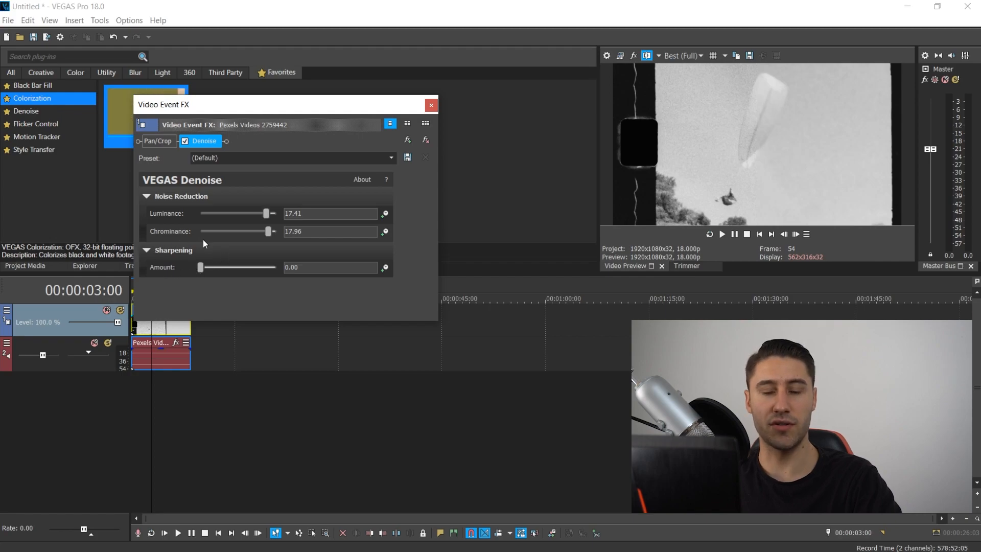
drag(199, 266, 209, 267)
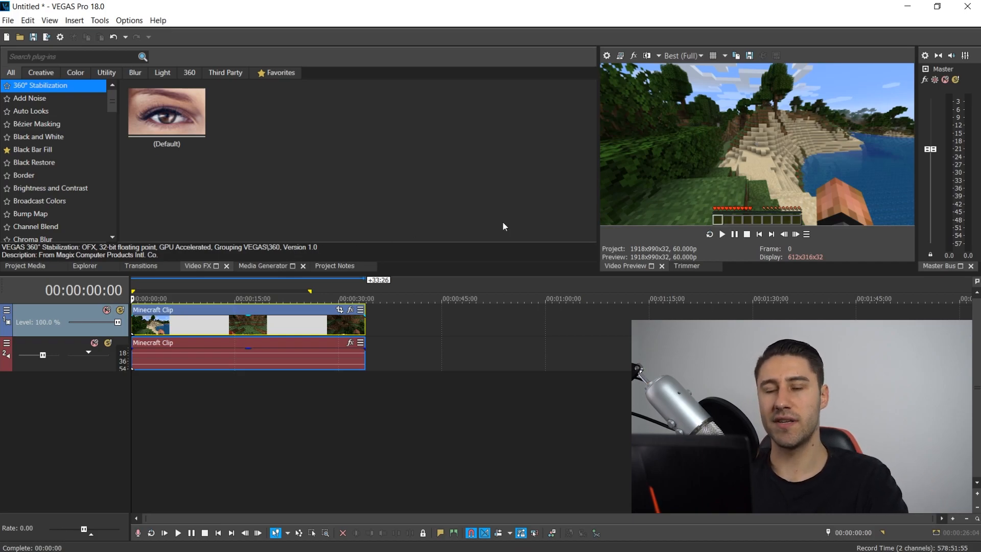
- Set the project's video size to 1280 x 720 in the project properties
click(606, 55)
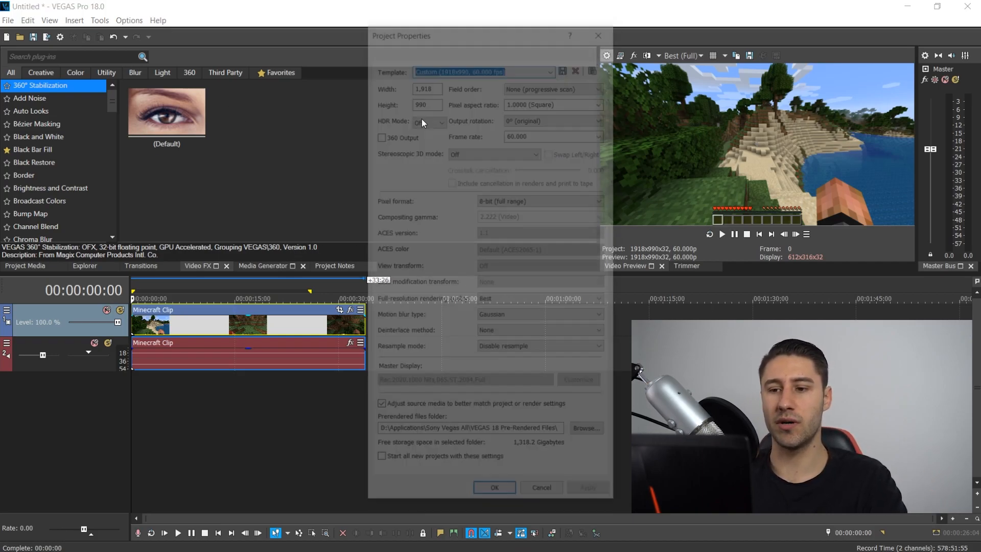
double_click(430, 84)
text(1280x)
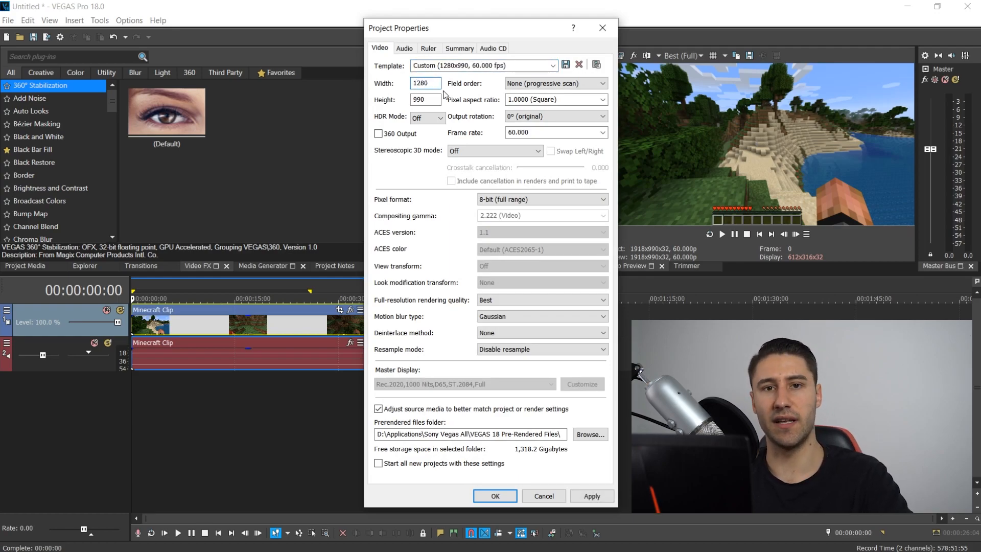
text(720)
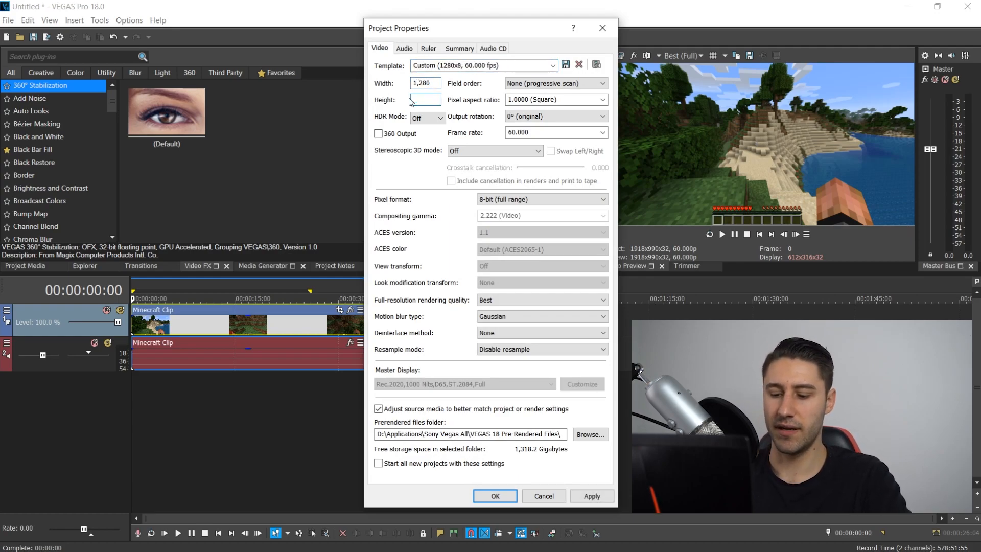
click(590, 502)
click(496, 498)
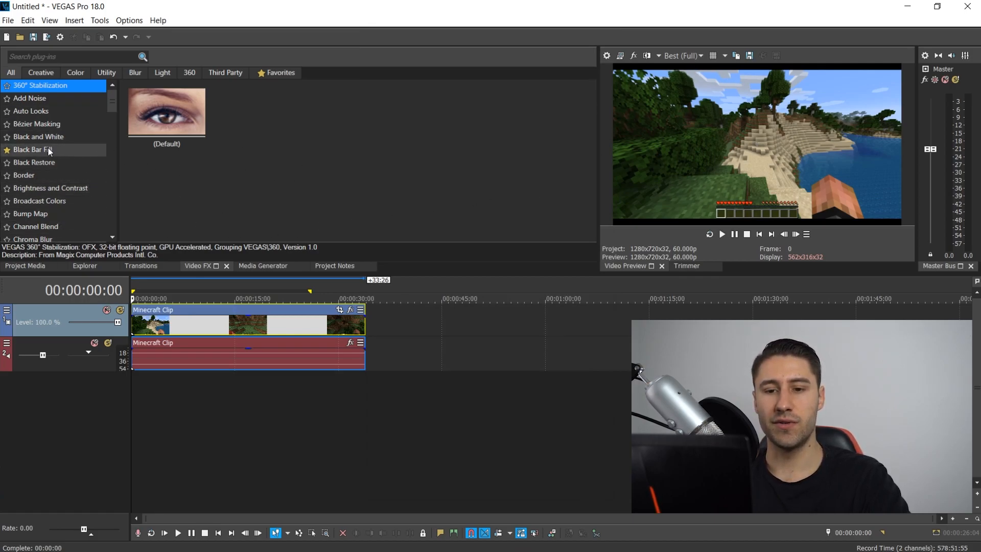
- Apply the Black Bar Fill effect's Foreground Scaled preset to the Minecraft clip
click(33, 152)
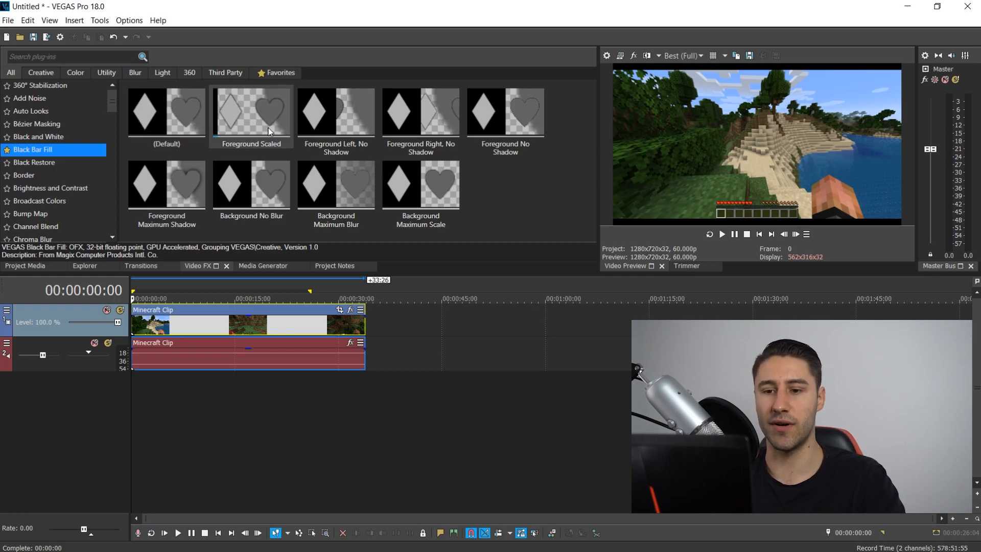
drag(269, 132, 166, 334)
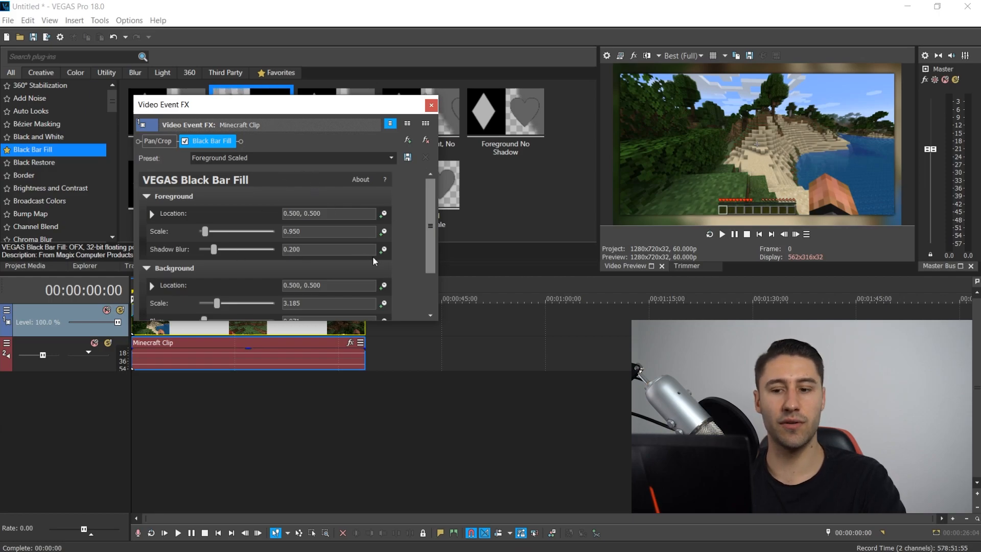
- Set the Black Bar Fill background scale to 10.000 and background blur to about 0.422
drag(427, 249, 414, 317)
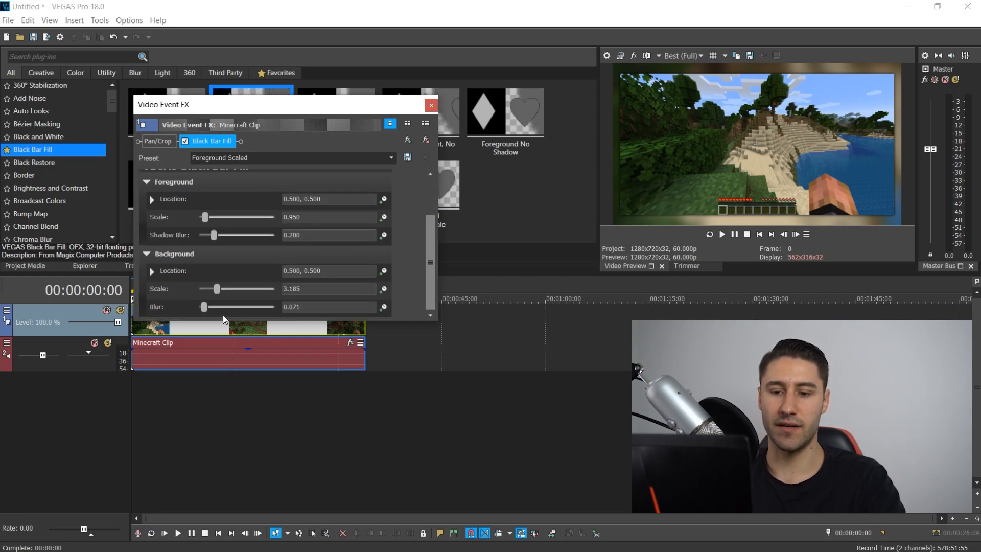
drag(217, 289, 295, 277)
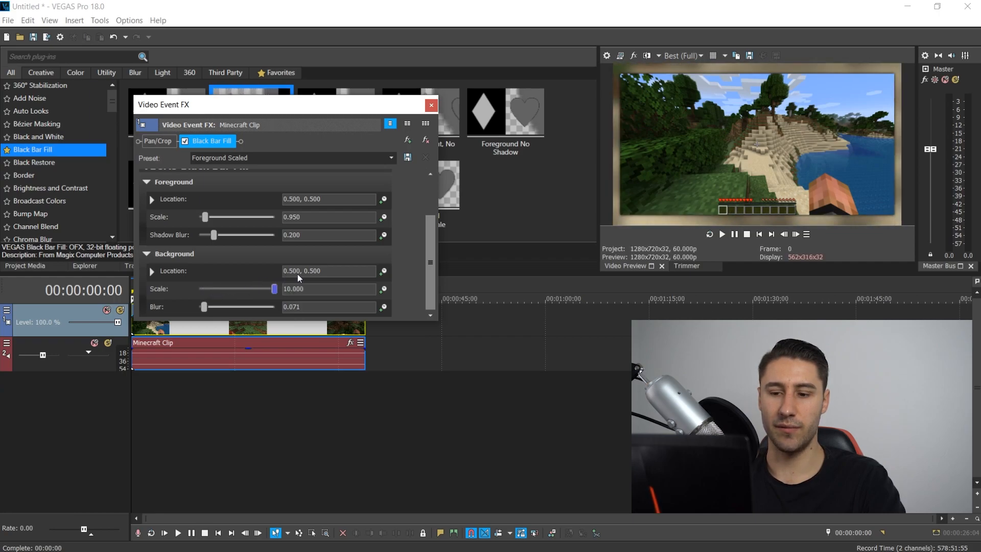
drag(204, 307, 230, 307)
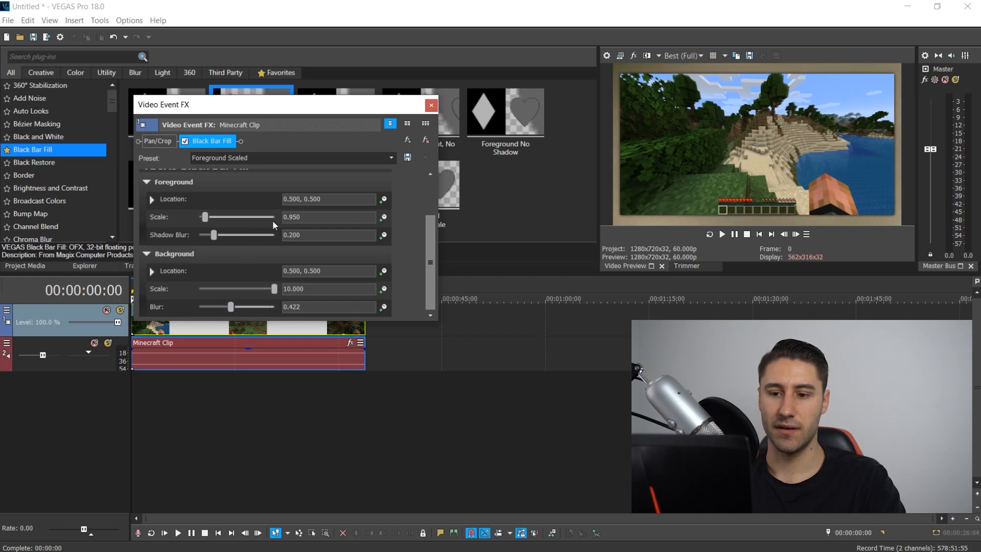
- Set the Black Bar Fill foreground scale to about 1.110 and shadow blur to about 0.497
drag(213, 236, 192, 221)
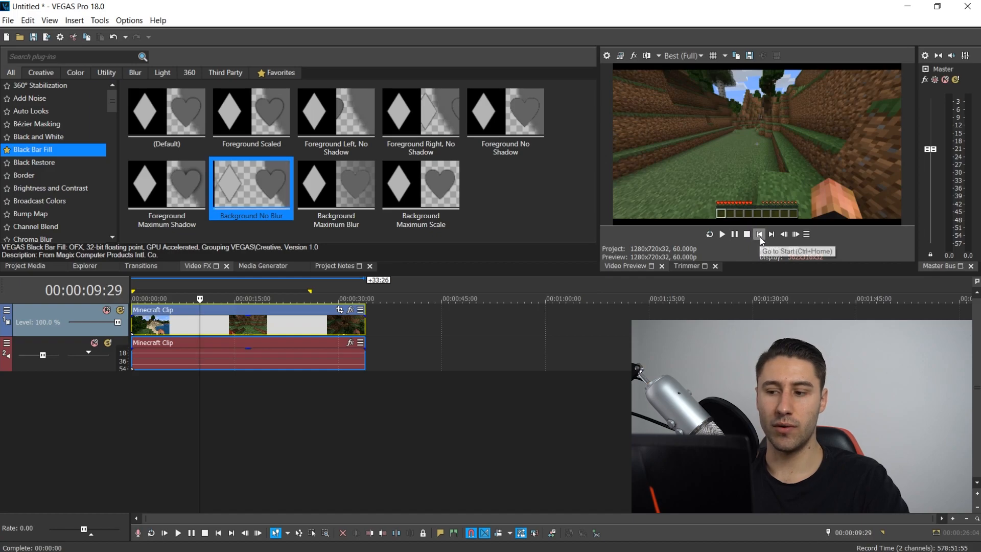
click(760, 236)
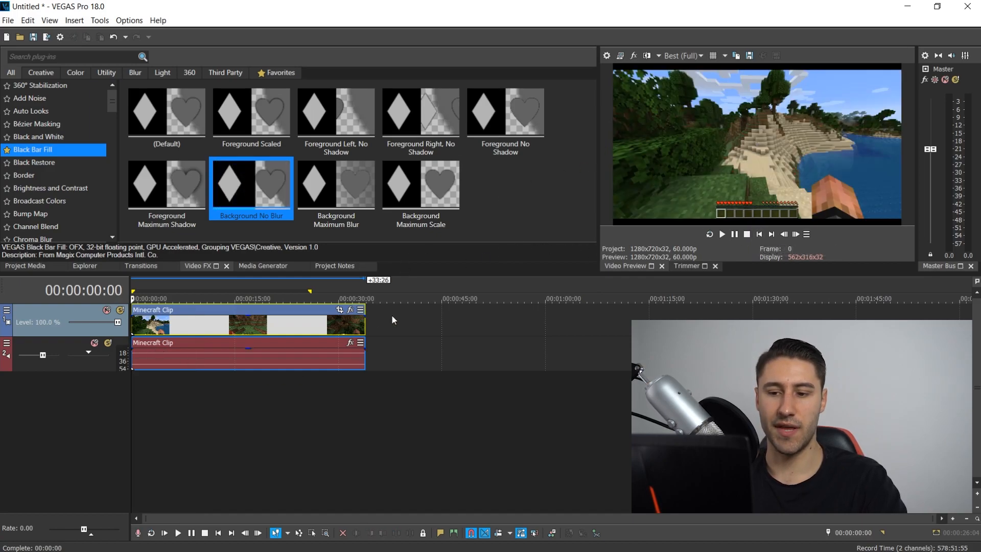
- Apply the 16:9 Widescreen TV aspect ratio preset to the Minecraft clip's Pan/Crop
click(339, 310)
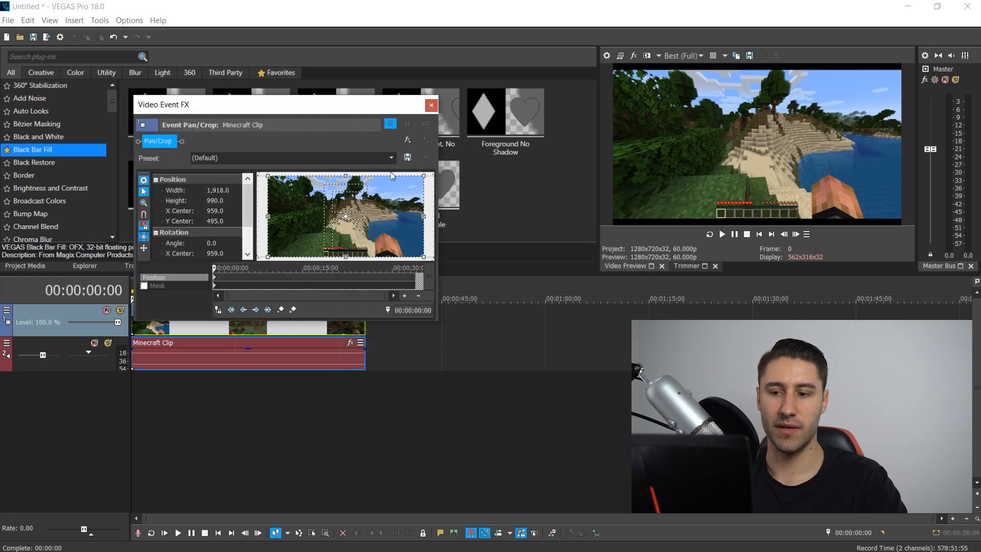
click(391, 158)
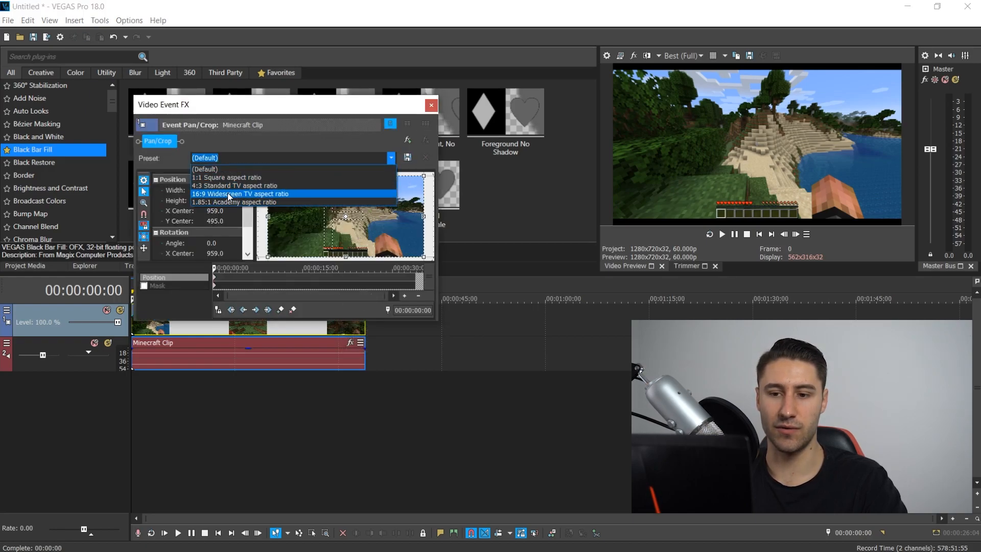
click(204, 194)
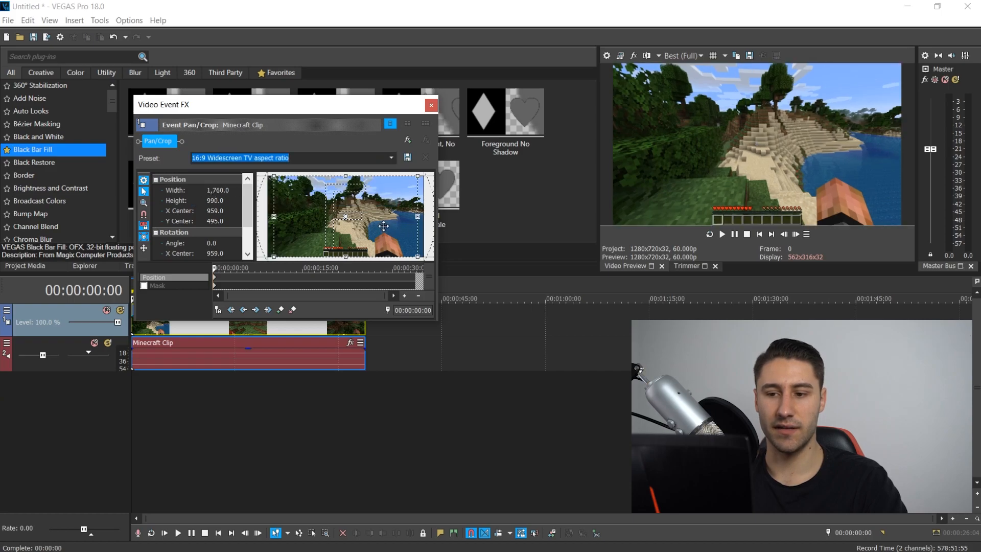